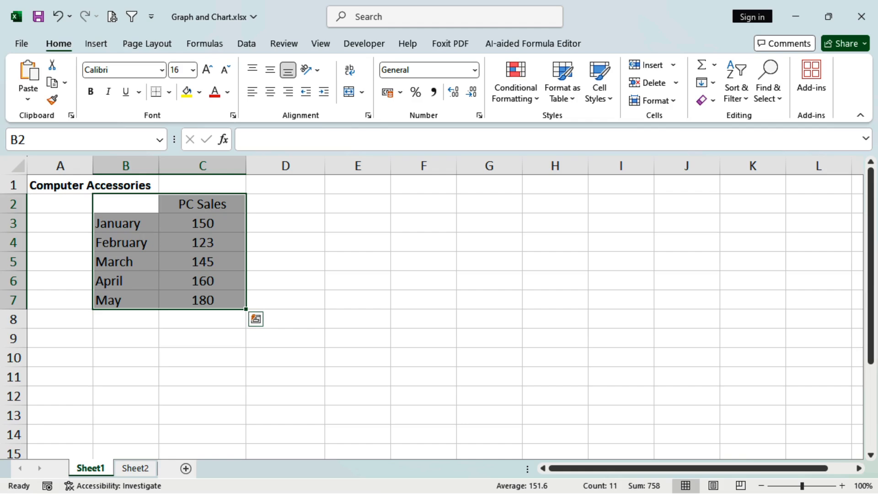
Review the PC Sales table in B2:C7, including the month labels, the column header and the January to May values.
left_click_drag(126, 204, 126, 300)
left_click(203, 203)
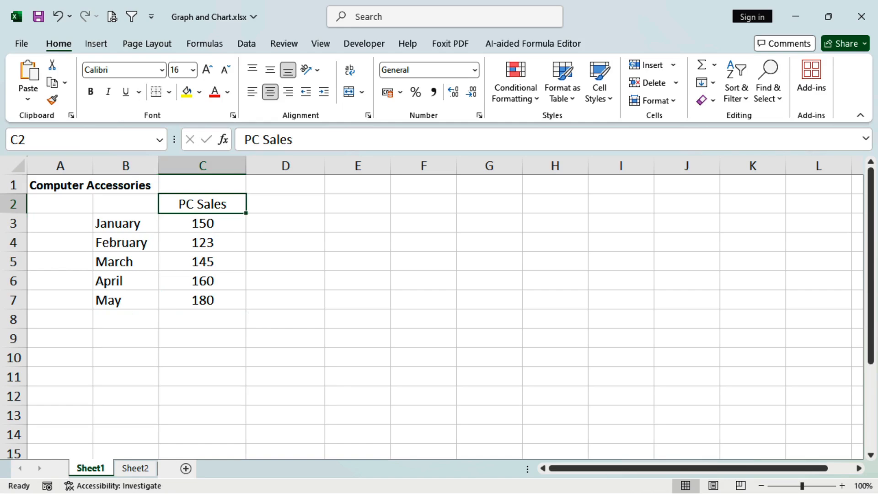
left_click(202, 224)
key("Down")
key("Down")
key("Down")
key("Down")
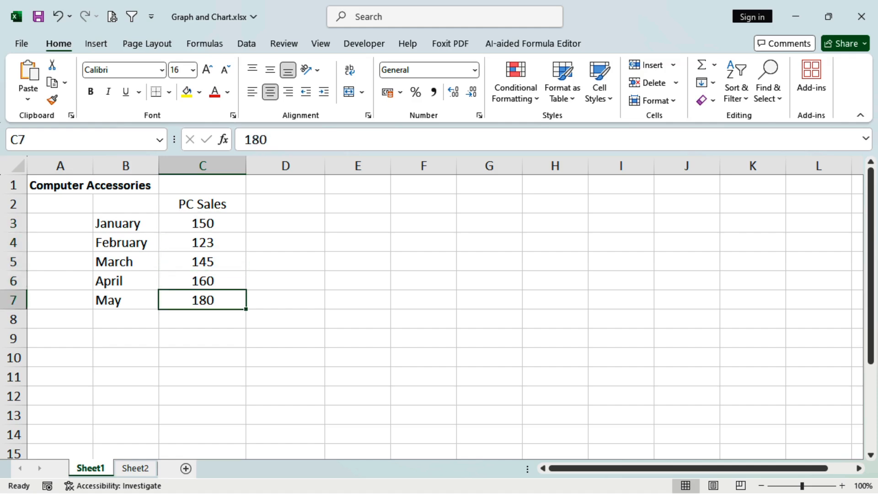
left_click(423, 262)
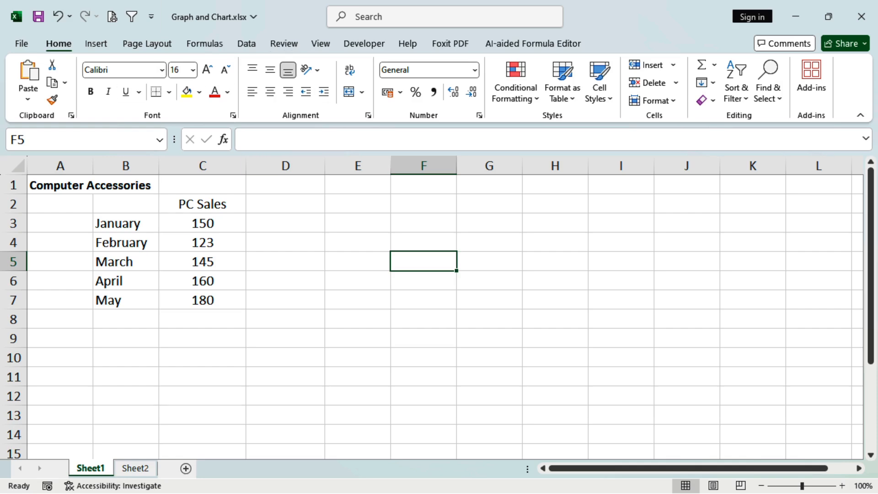
left_click(358, 223)
left_click(285, 223)
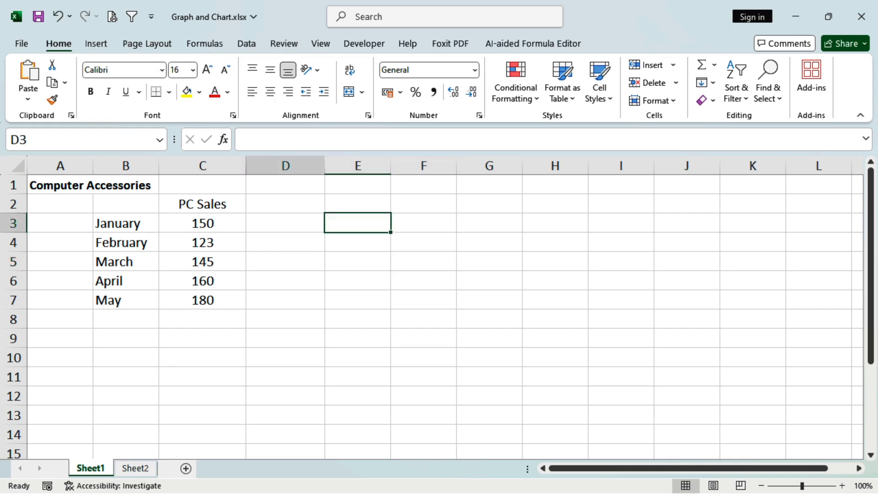
left_click_drag(126, 204, 203, 300)
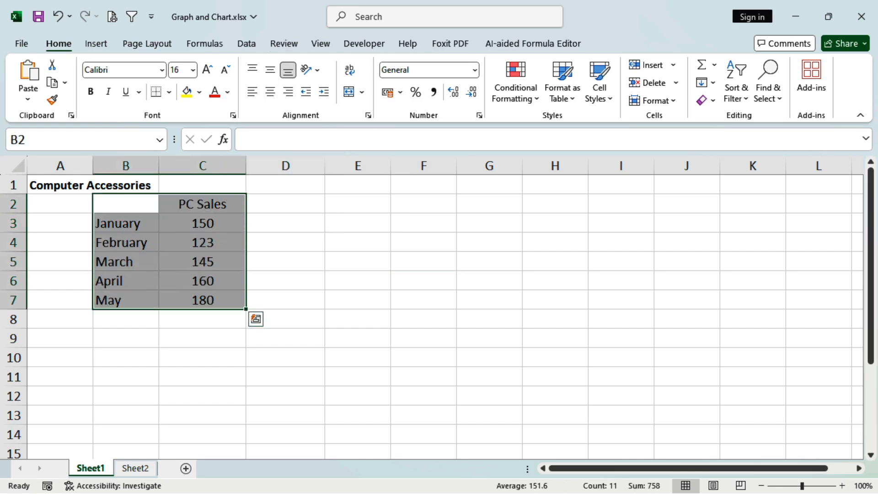
left_click(357, 223)
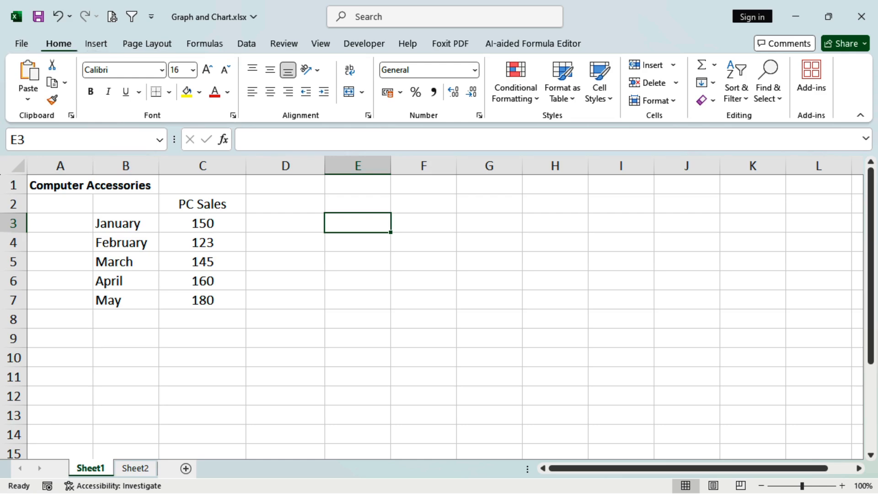
Insert an empty 2-D clustered column chart without selecting the sales data.
left_click(96, 44)
left_click(147, 44)
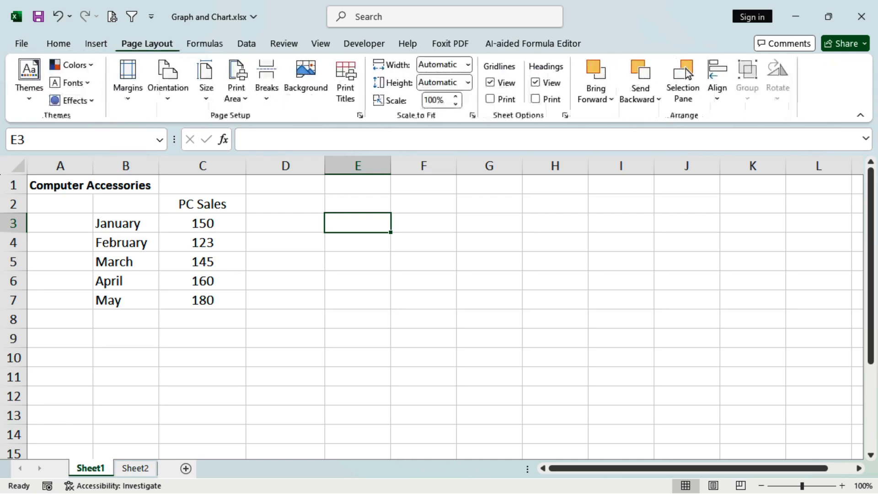
left_click(205, 44)
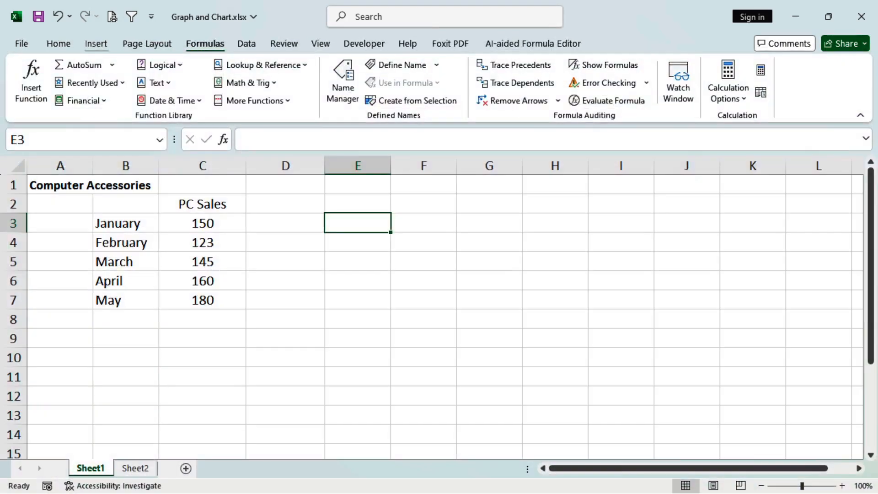
left_click(96, 43)
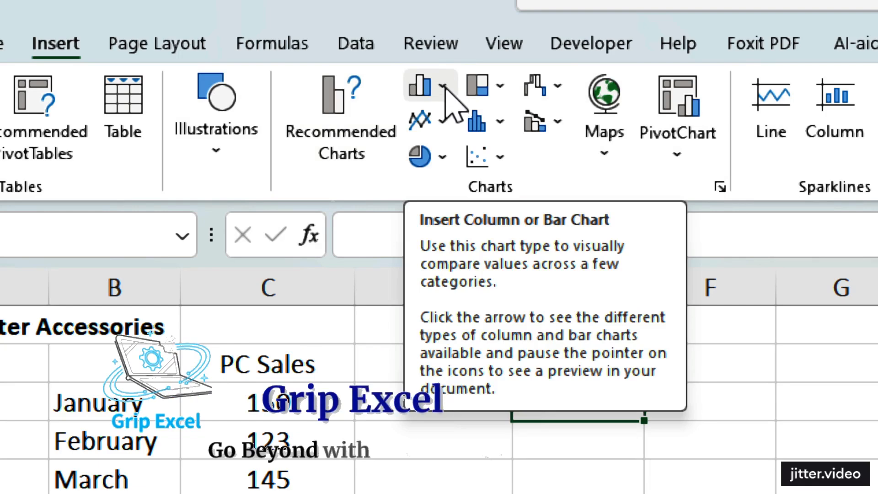
left_click(444, 87)
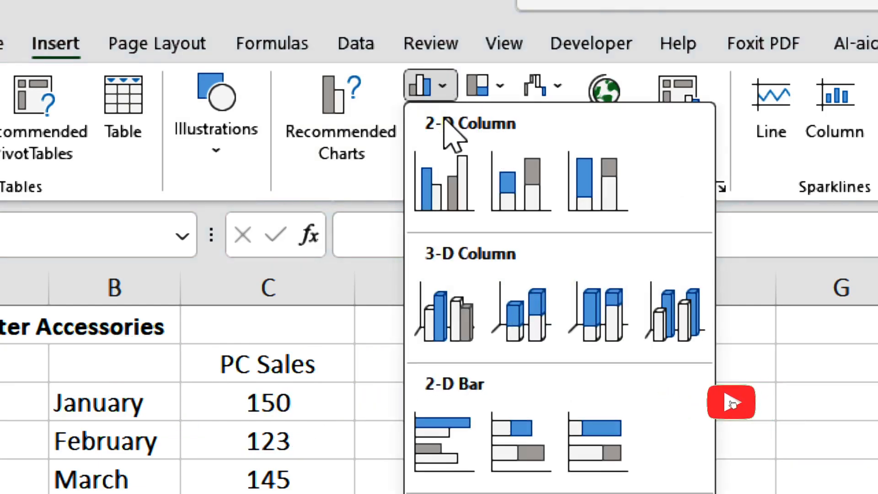
left_click(450, 179)
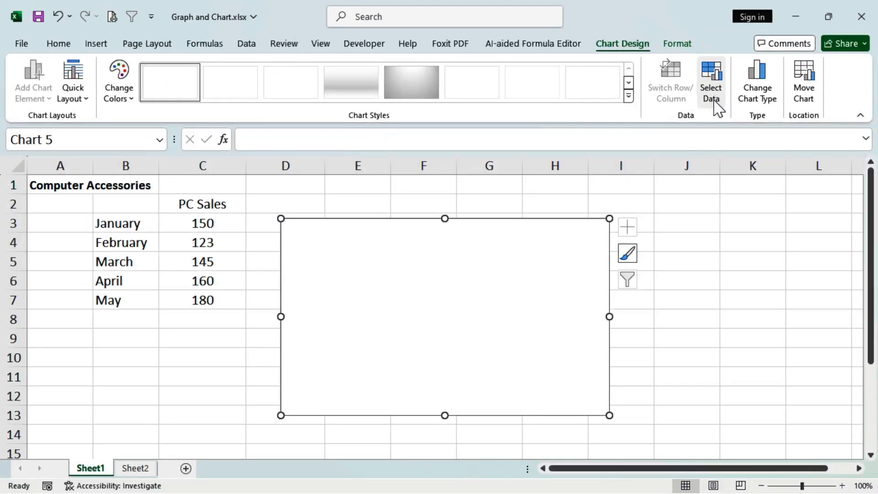
Add a data series to the empty chart, with C2 as the series name and C3:C7 as the values.
left_click(712, 94)
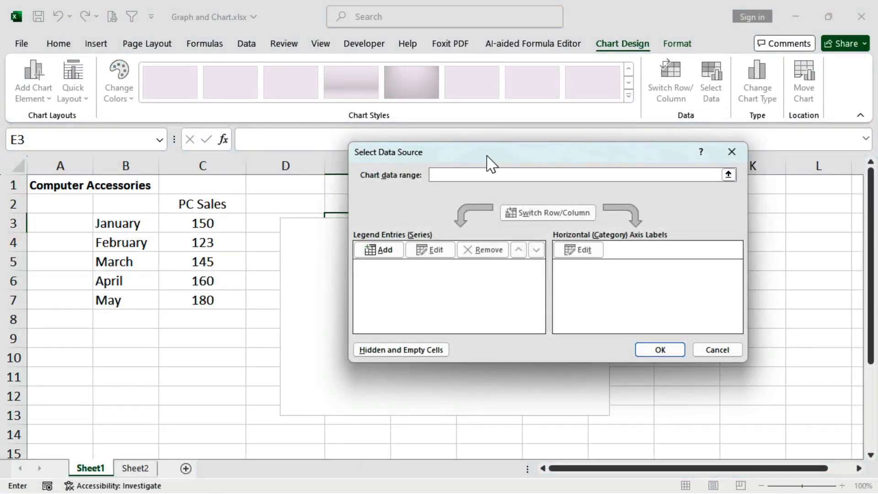
left_click_drag(490, 159, 505, 157)
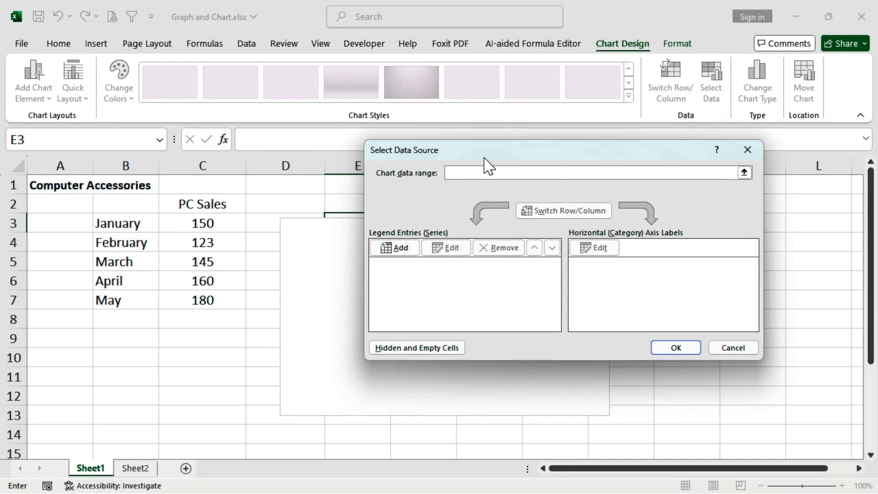
left_click(387, 254)
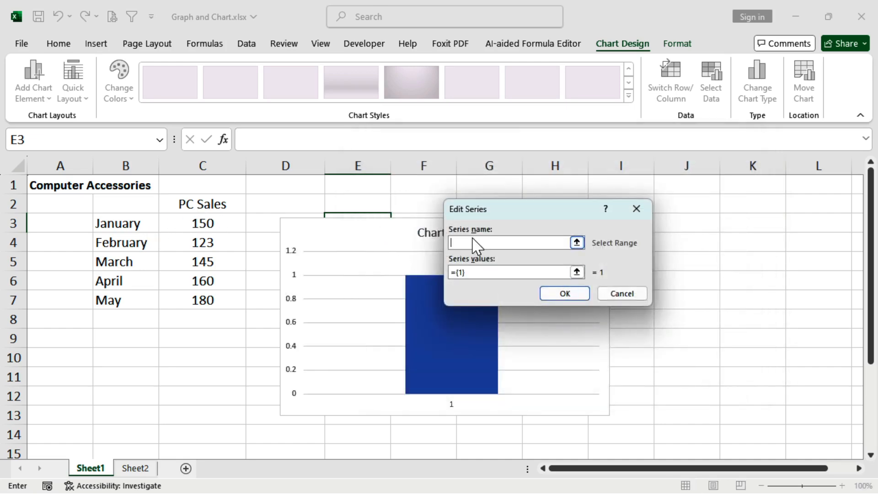
left_click(202, 204)
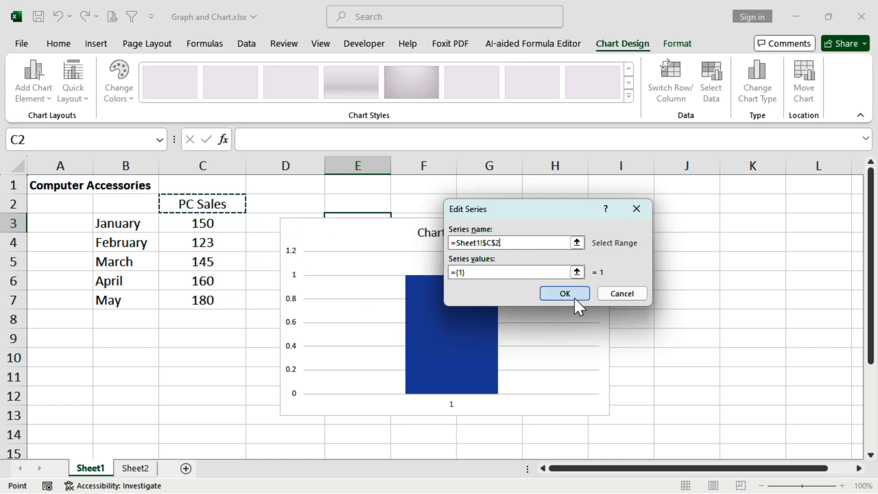
left_click(576, 273)
left_click_drag(205, 225, 209, 303)
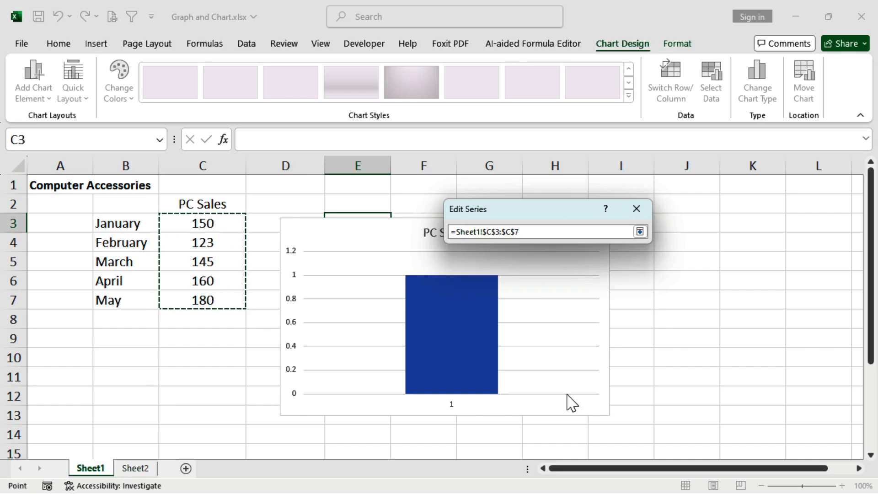
left_click(641, 231)
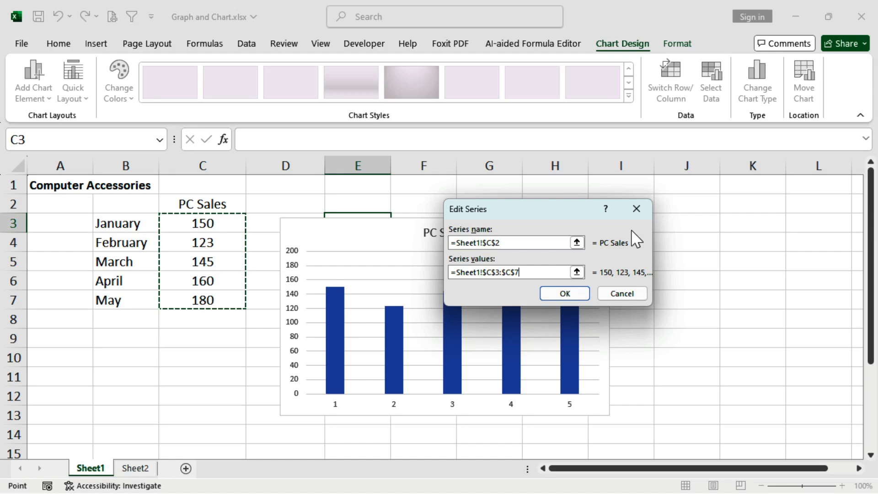
left_click(574, 294)
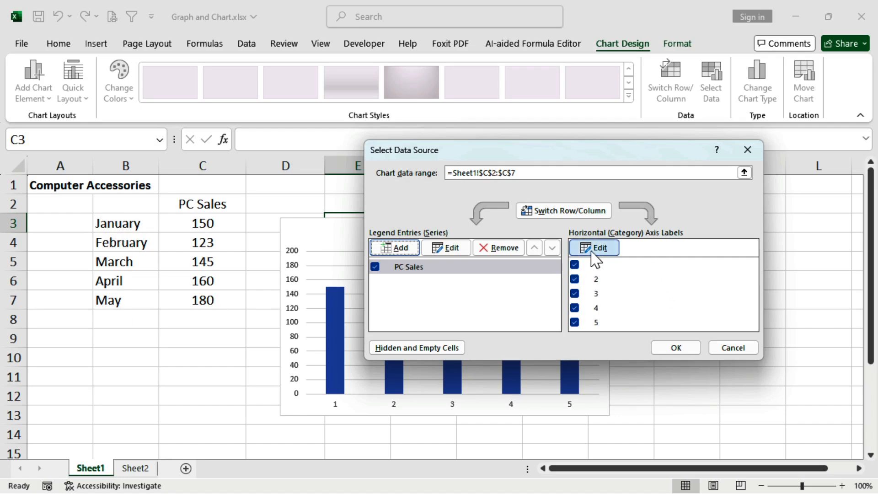
Set the chart's horizontal axis labels to the months in B3:B7 and apply the data source.
left_click(592, 251)
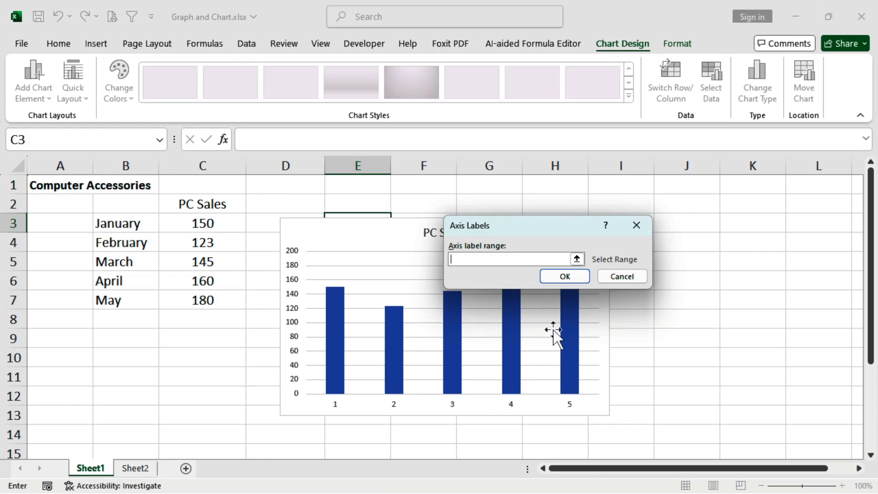
left_click(577, 259)
left_click_drag(112, 228, 106, 298)
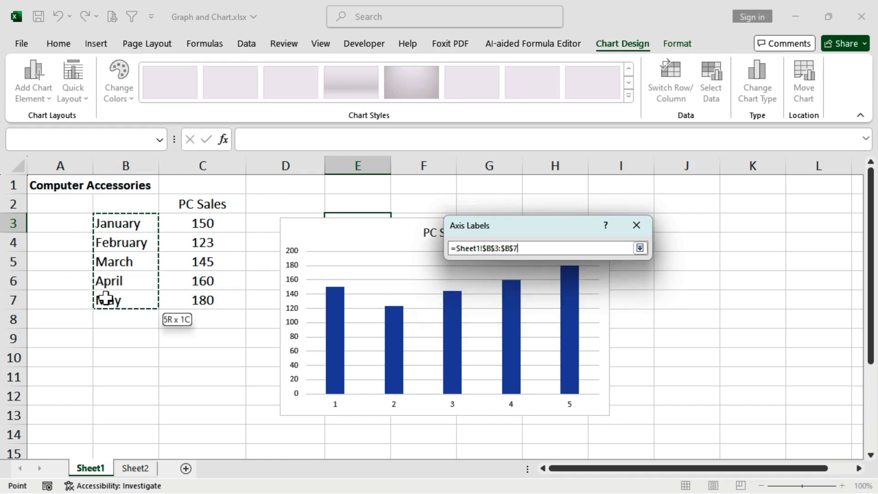
left_click(640, 248)
left_click(571, 275)
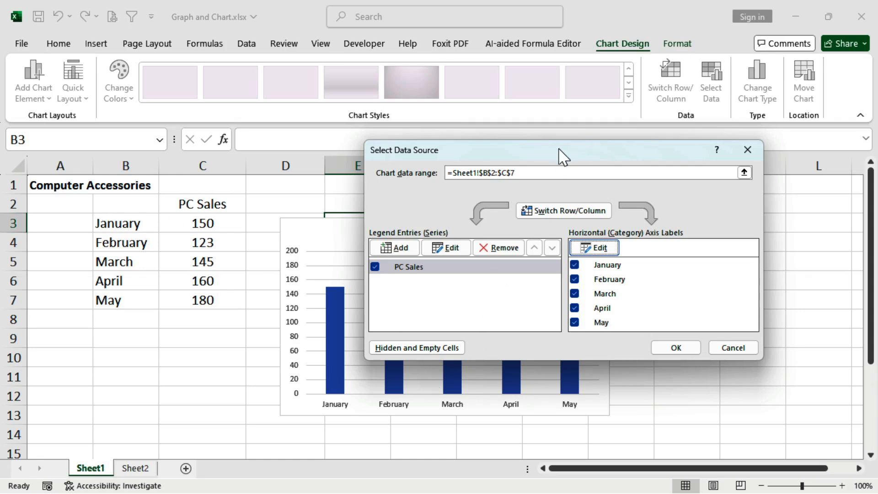
left_click_drag(562, 156, 455, 87)
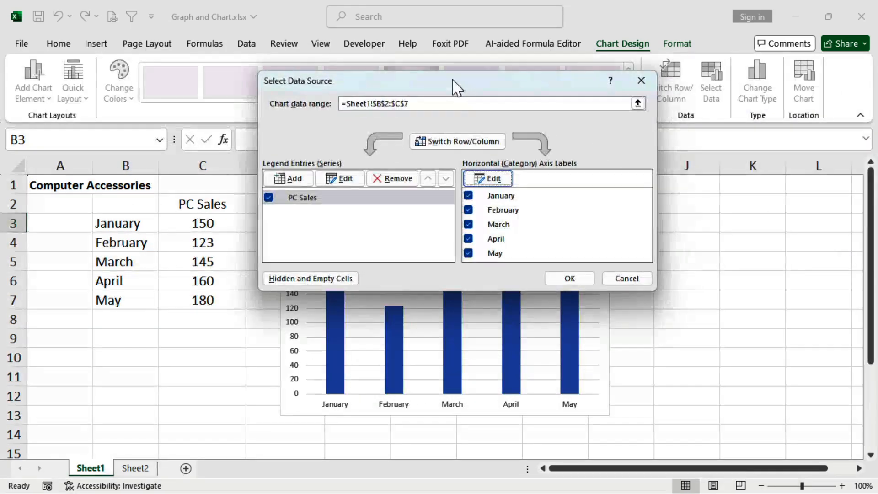
left_click(567, 279)
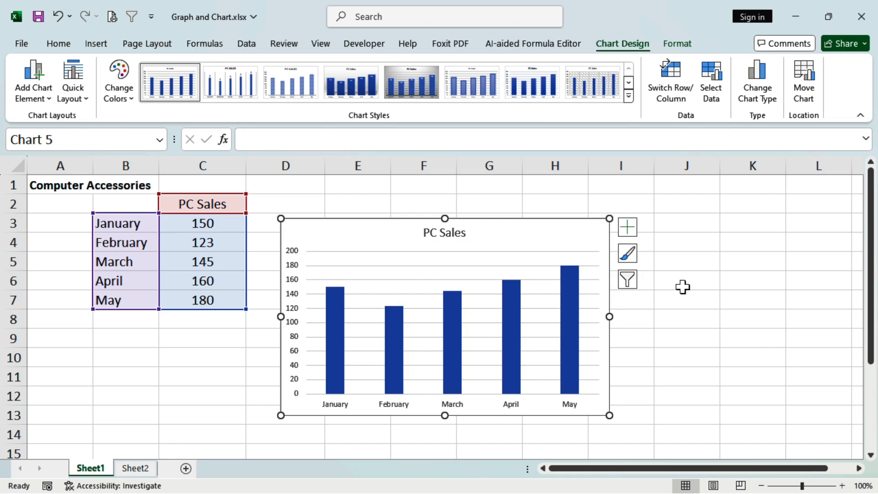
Delete the PC Sales column chart from the sheet.
left_click(725, 261)
left_click(526, 245)
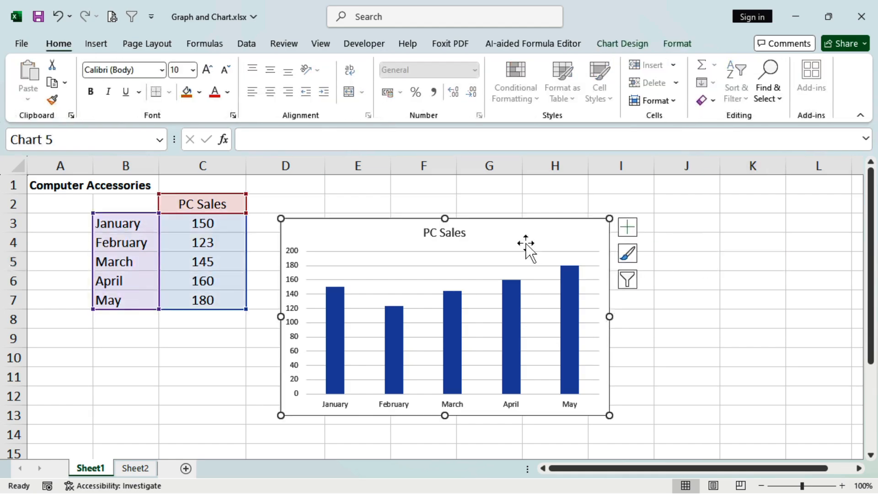
key("Delete")
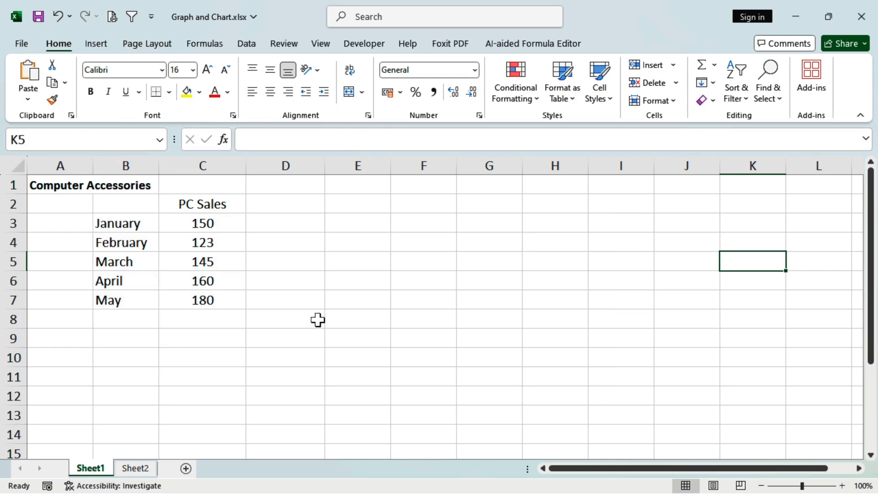
Insert a 2-D clustered column chart from the preselected range B2:C7 and undo its insertion.
left_click_drag(121, 200, 199, 300)
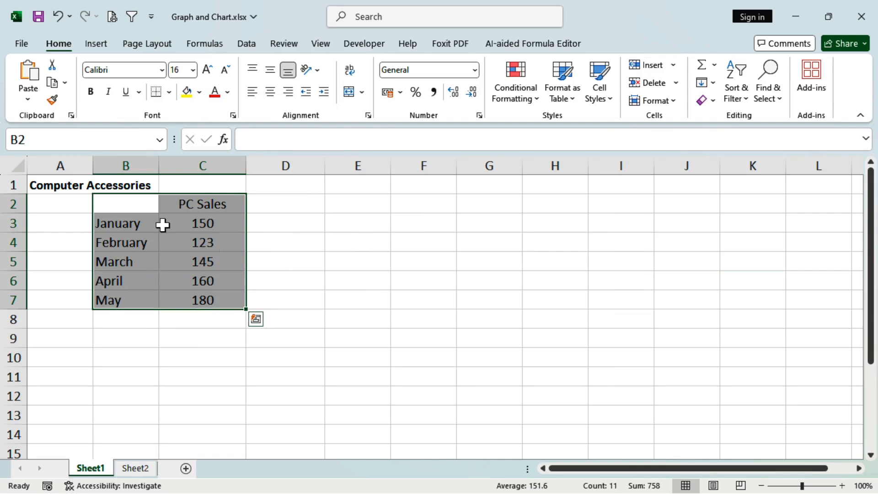
left_click(96, 45)
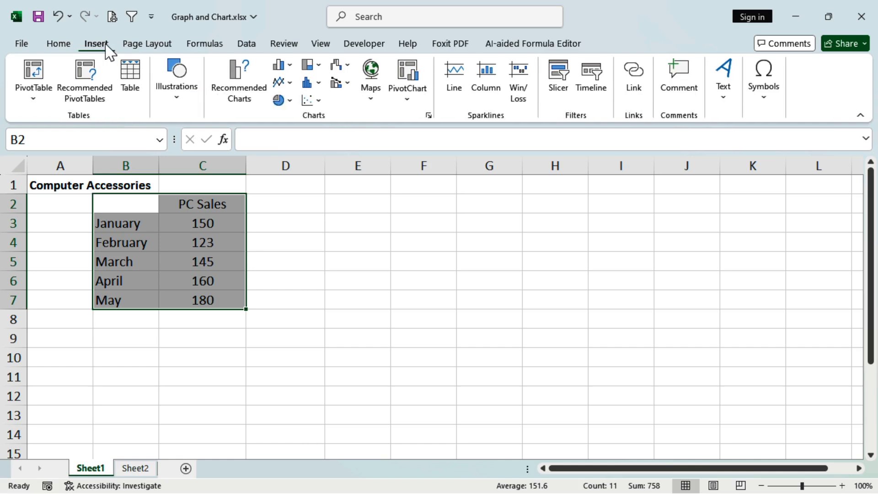
left_click(285, 67)
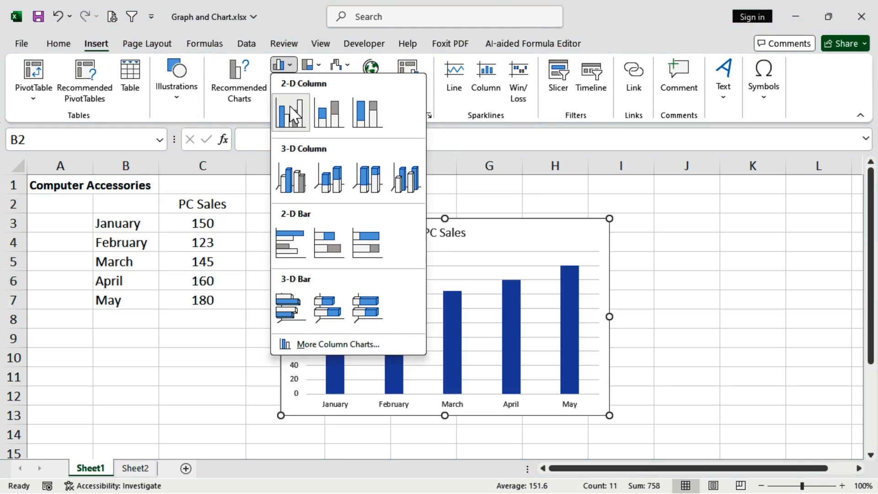
left_click(290, 113)
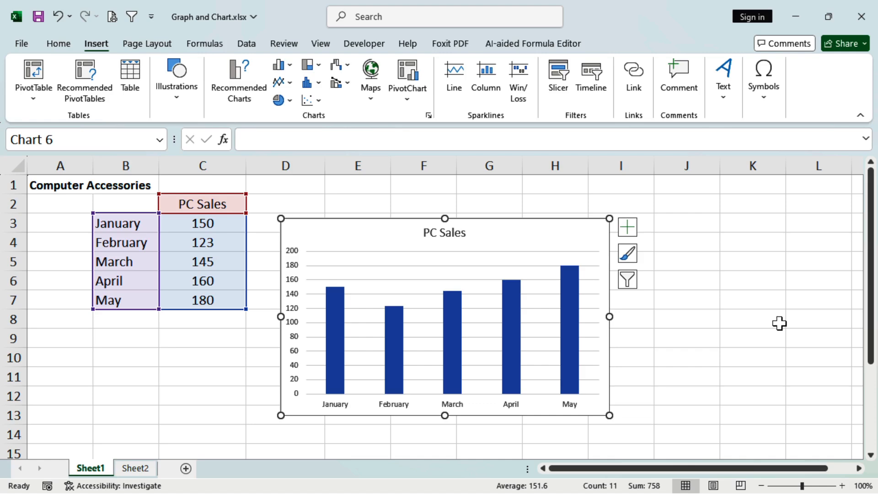
key("ctrl+z")
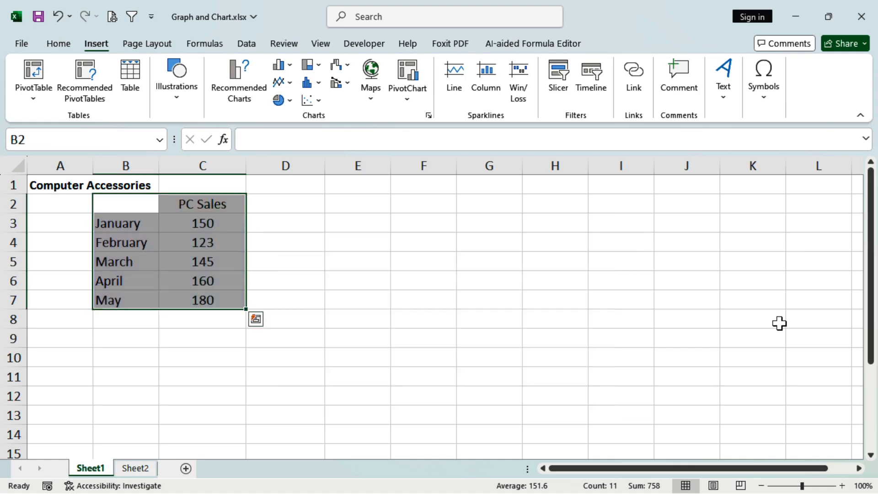
Create an embedded default column chart from the range B2:C7 with the chart shortcut.
left_click(403, 352)
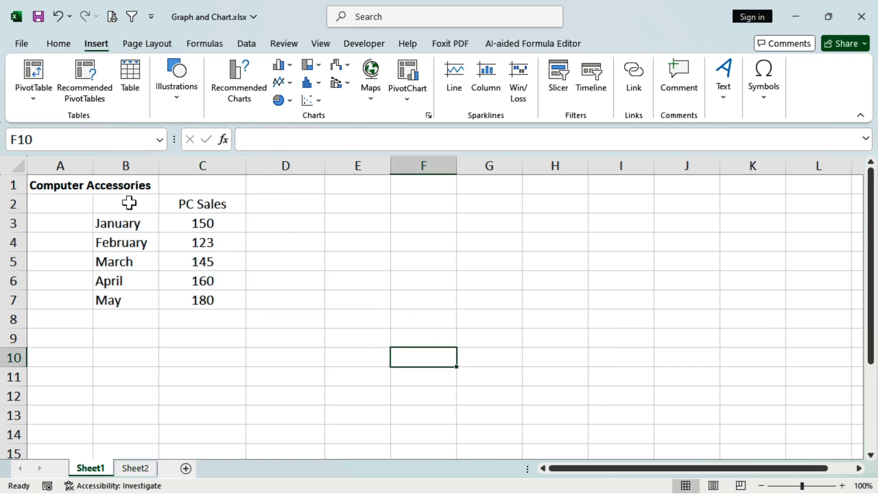
left_click_drag(129, 202, 187, 300)
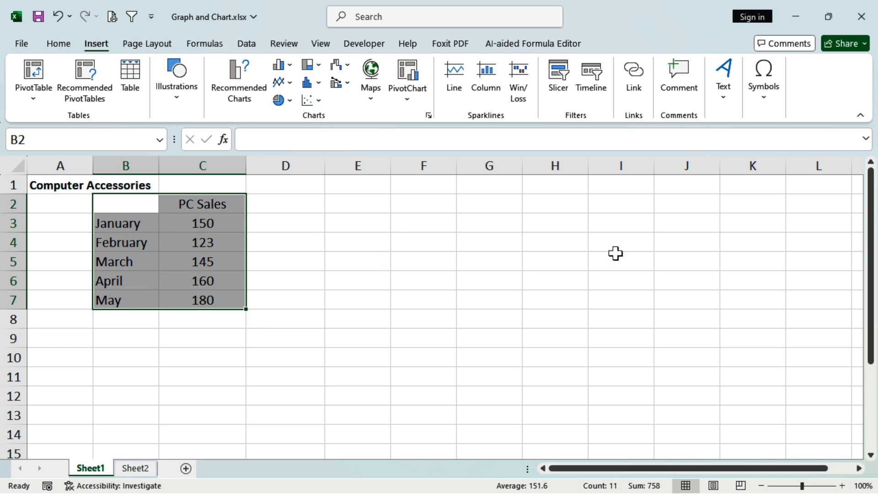
key("alt+F1")
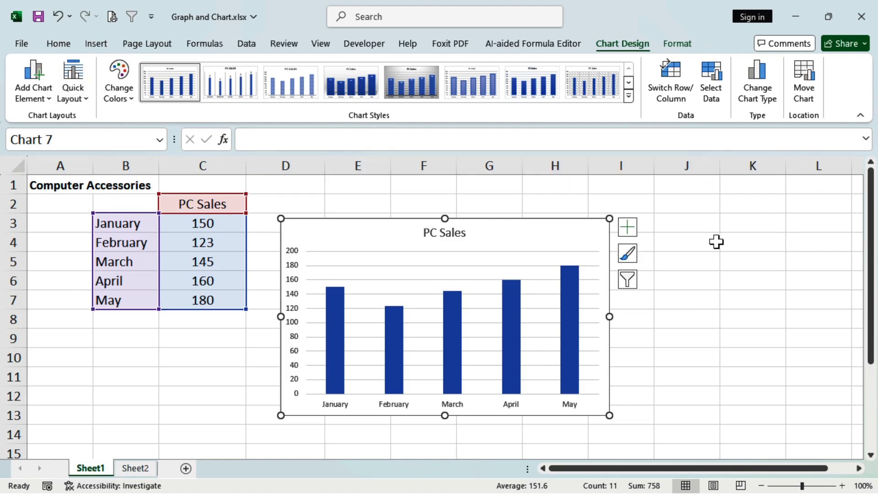
left_click(691, 46)
left_click(633, 45)
left_click(675, 46)
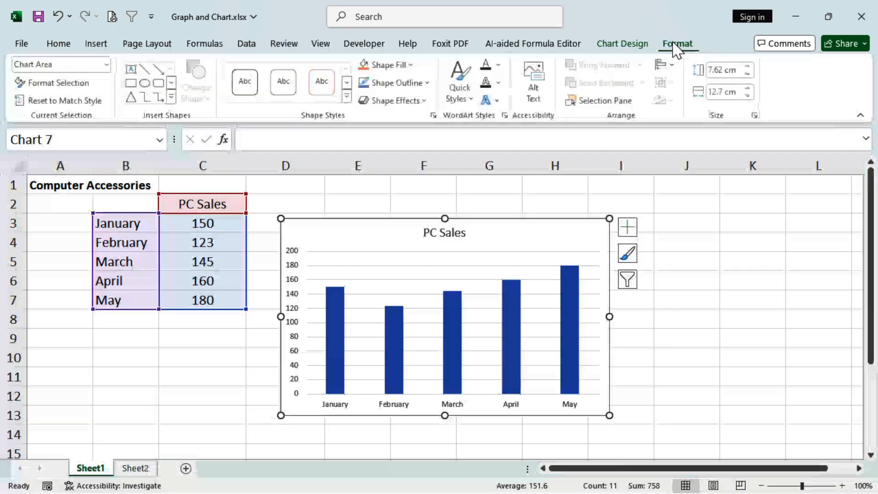
left_click(627, 45)
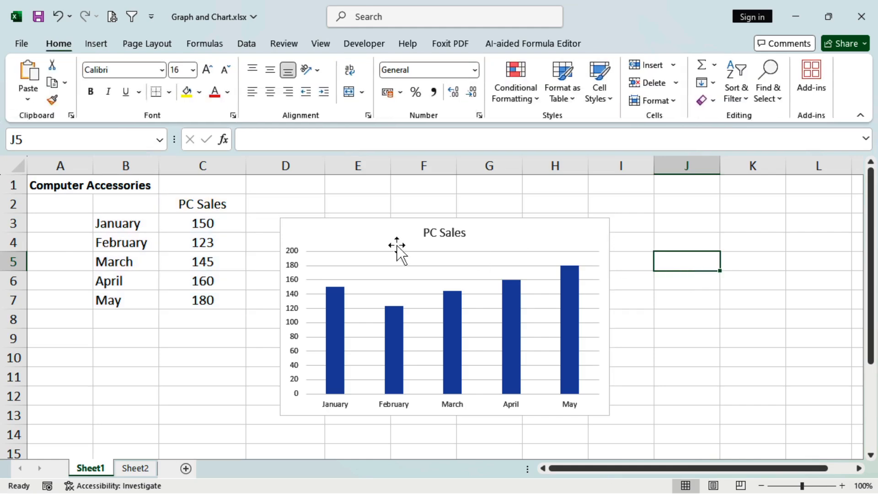
Add data labels to the PC Sales chart and remove them again.
left_click(396, 238)
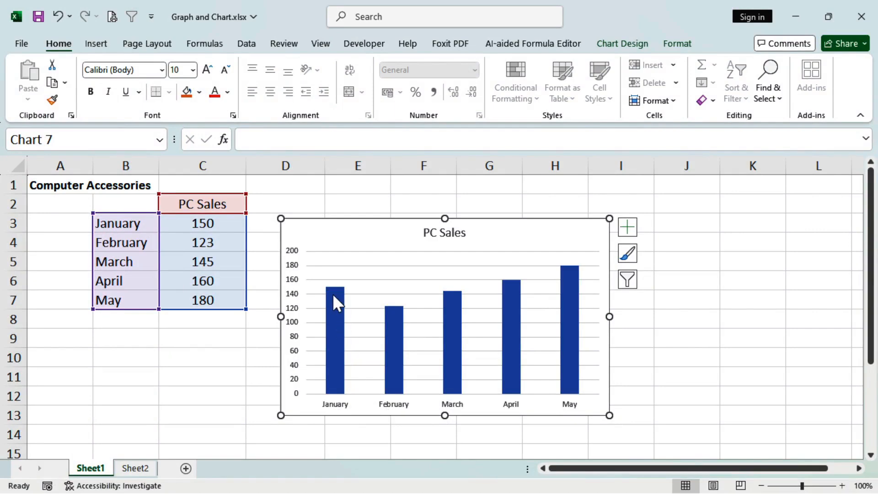
mouse_move(337, 295)
left_click(628, 234)
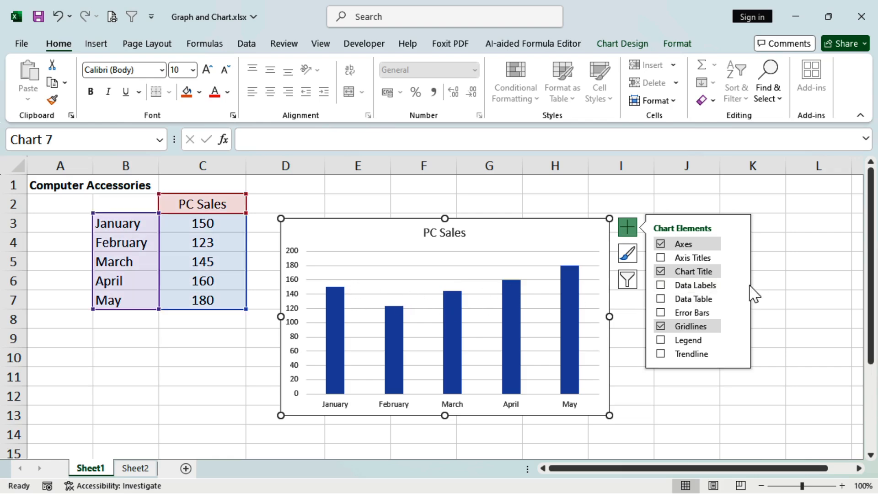
left_click(661, 286)
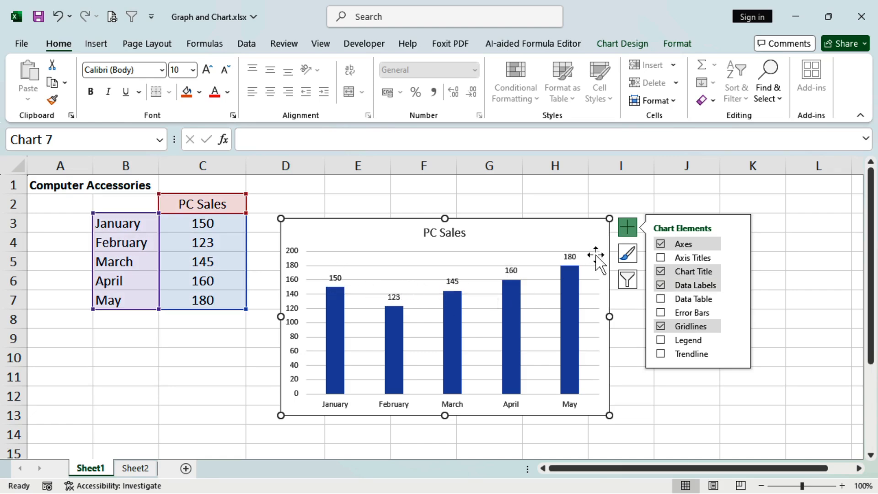
left_click(661, 285)
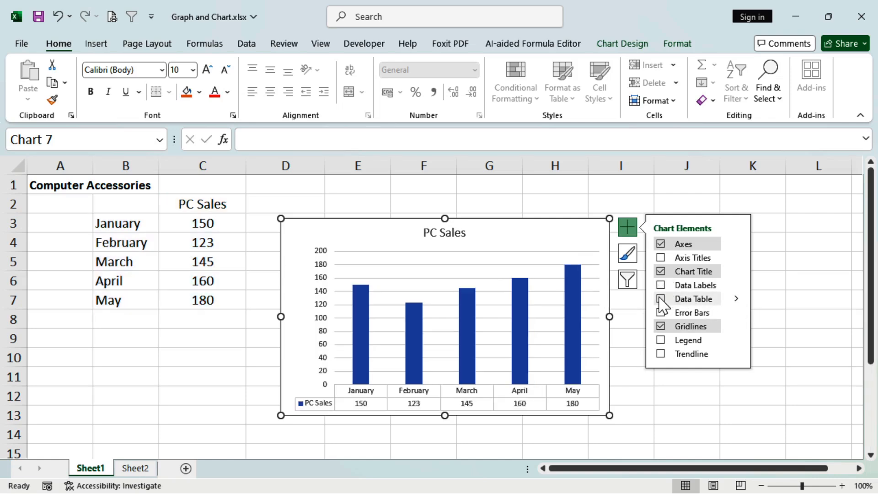
Toggle the chart's data table on and off and its gridlines off and back on.
left_click(660, 299)
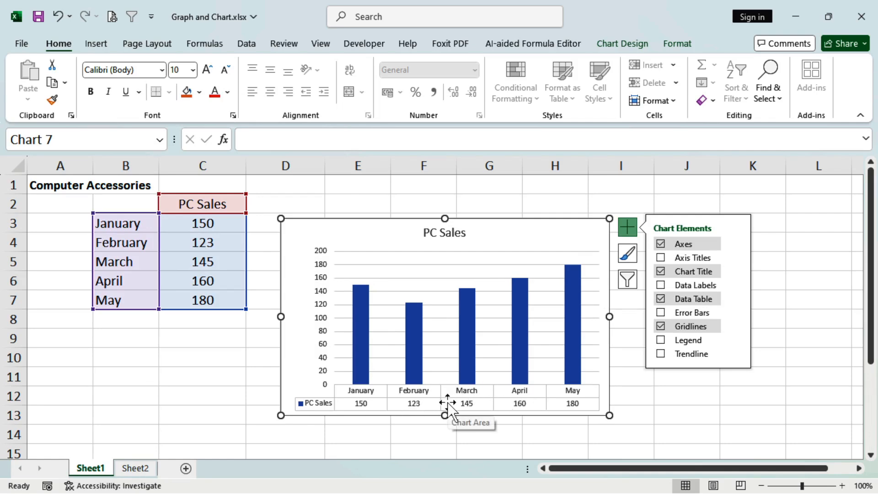
left_click(660, 299)
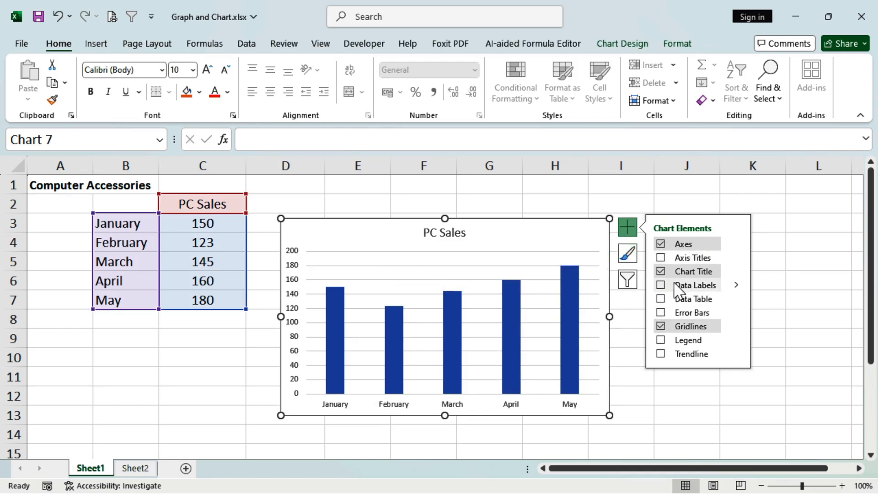
left_click(661, 326)
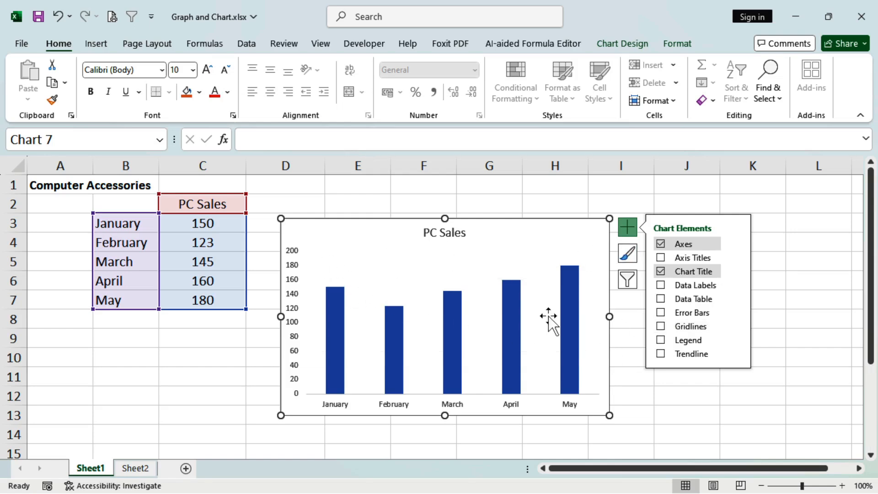
left_click(660, 326)
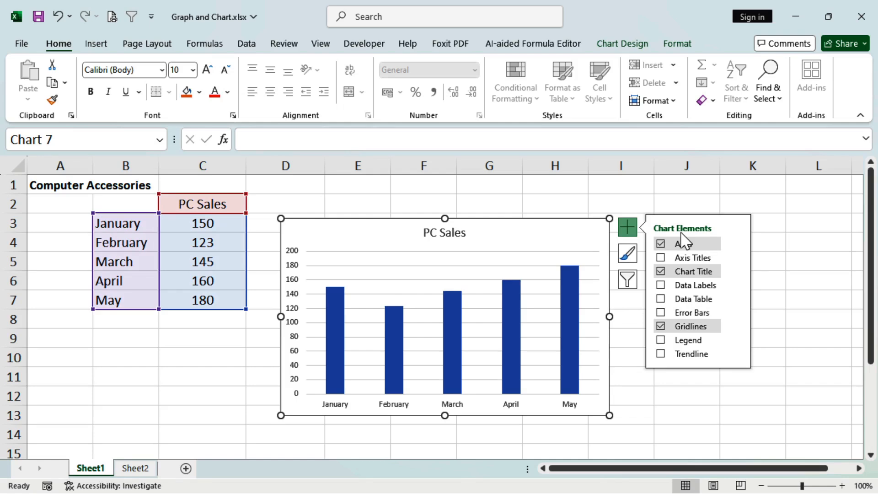
Preview the available chart styles on the PC Sales chart without applying any, and close the style gallery.
left_click(628, 254)
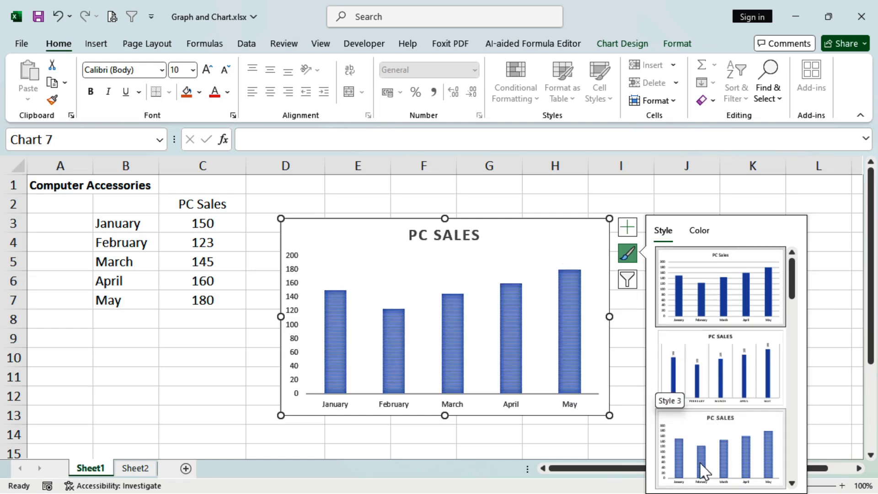
scroll(702, 471, "down", 5)
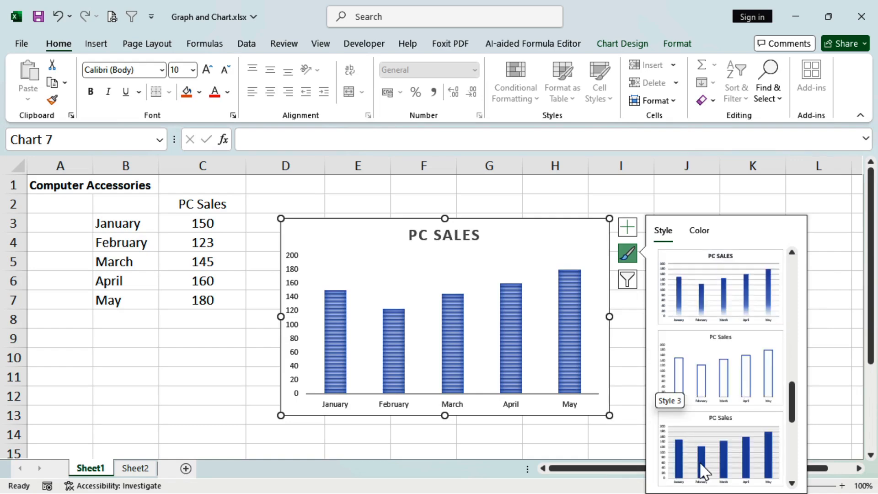
scroll(698, 462, "down", 5)
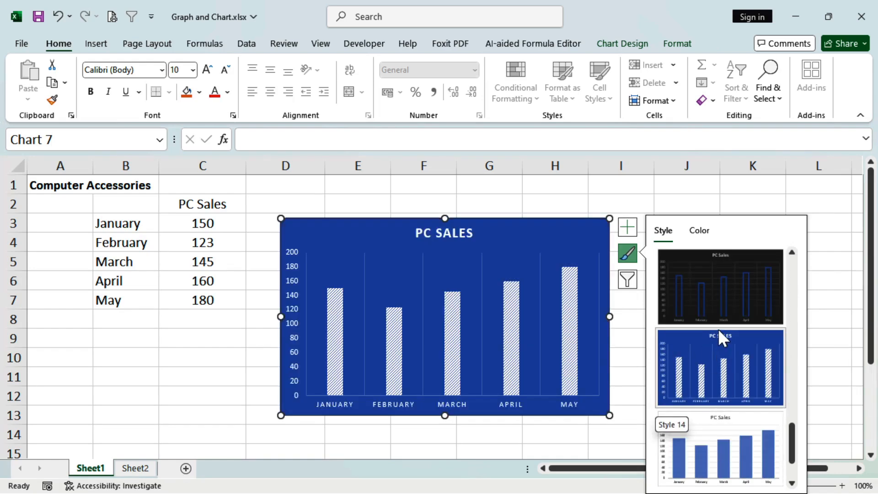
scroll(731, 418, "down", 1)
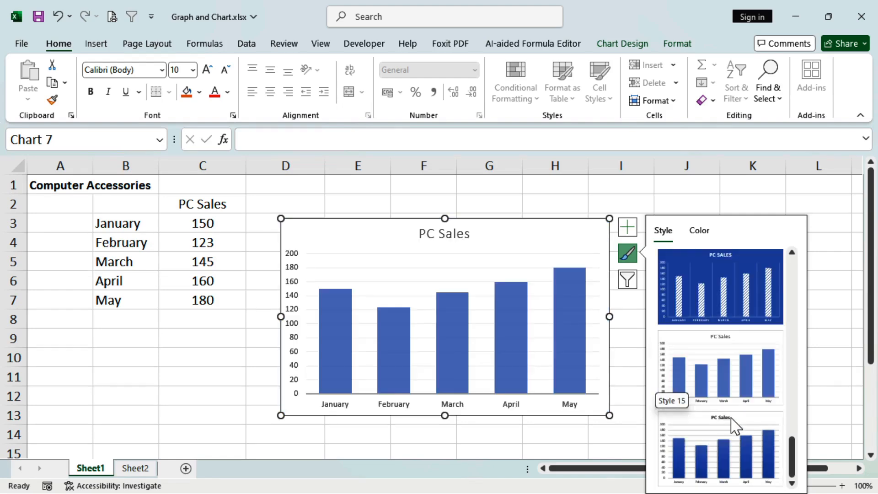
scroll(717, 331, "up", 10)
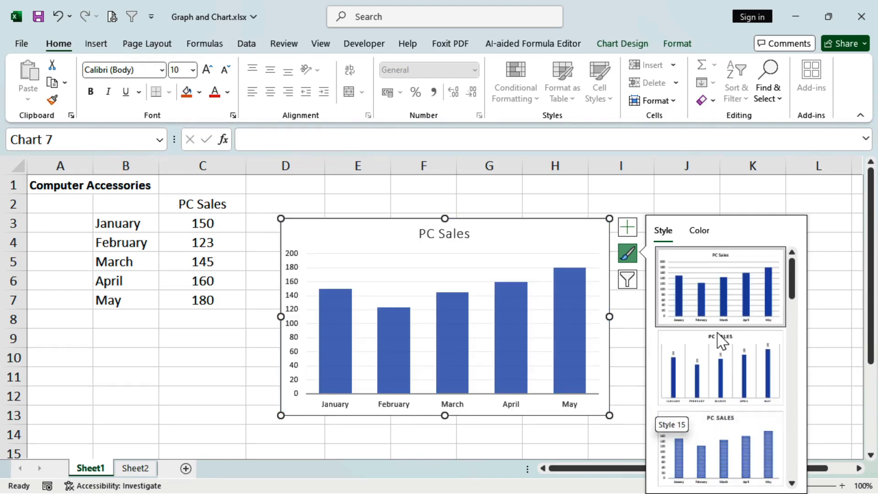
left_click(627, 297)
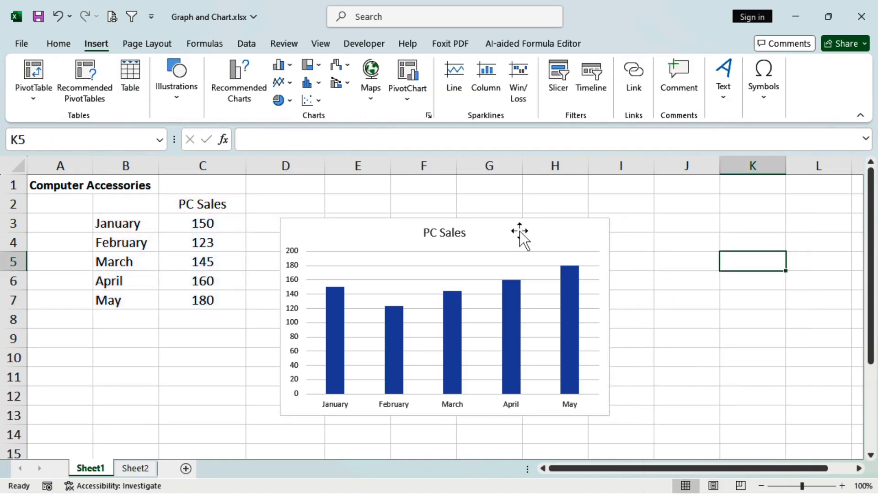
Open the Format Chart Area options for the PC Sales chart and close them without changes.
left_click(520, 232)
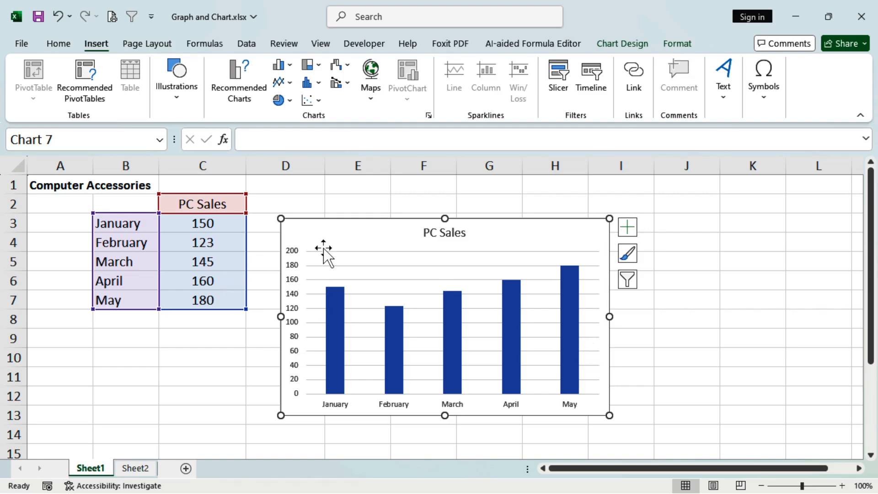
left_click(669, 52)
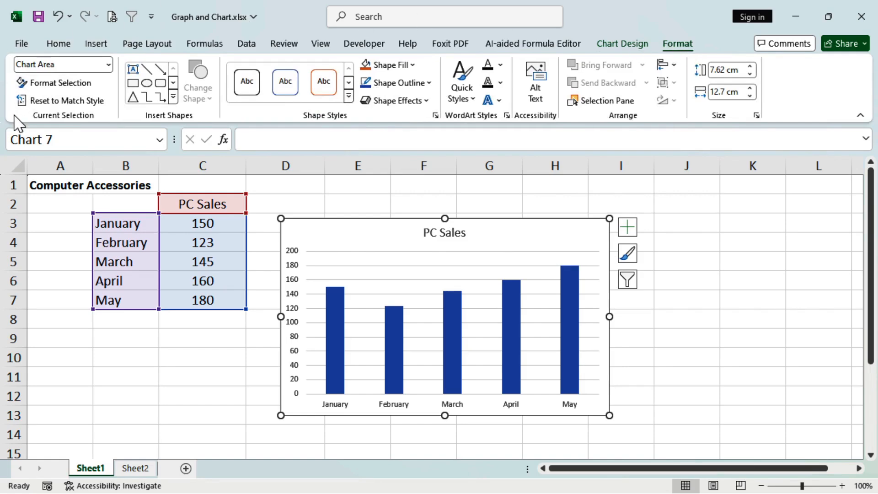
left_click(58, 84)
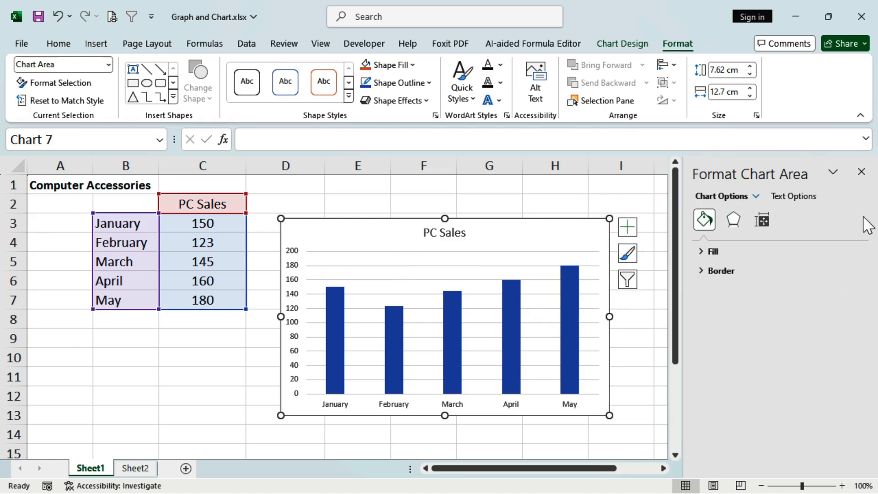
left_click(864, 173)
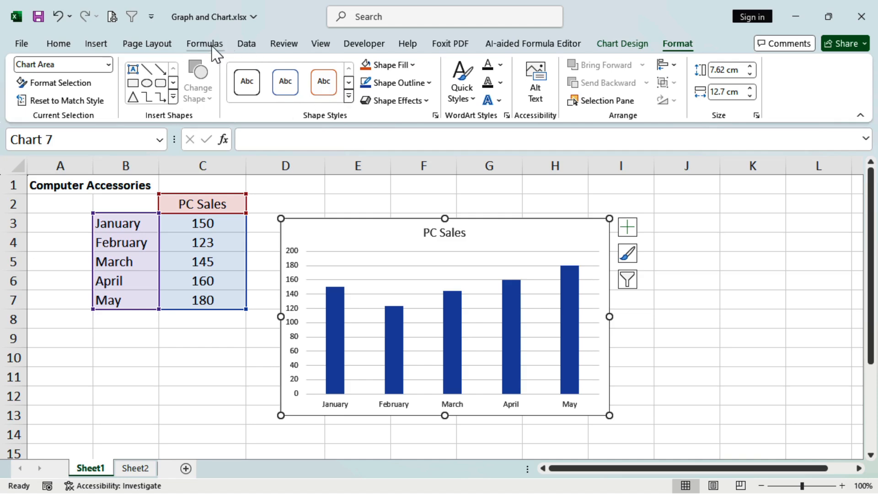
Change the PC Sales column chart to the Clustered Bar chart type.
left_click(97, 45)
left_click(429, 115)
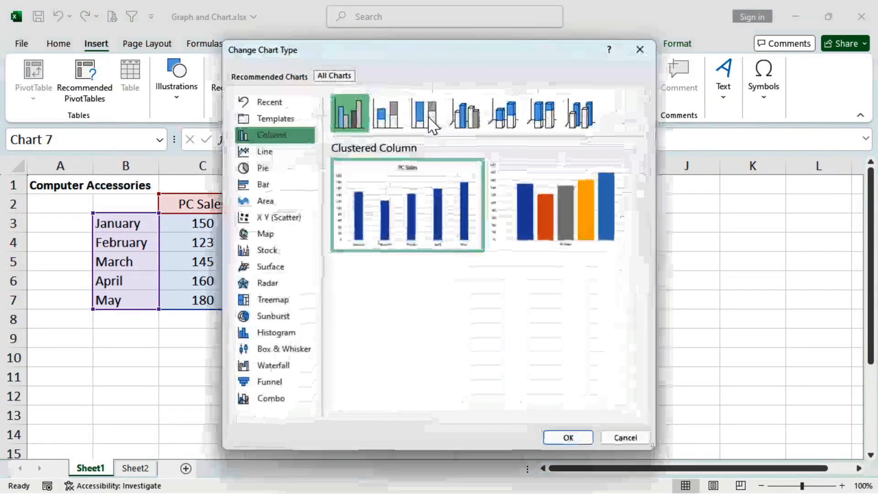
left_click(273, 136)
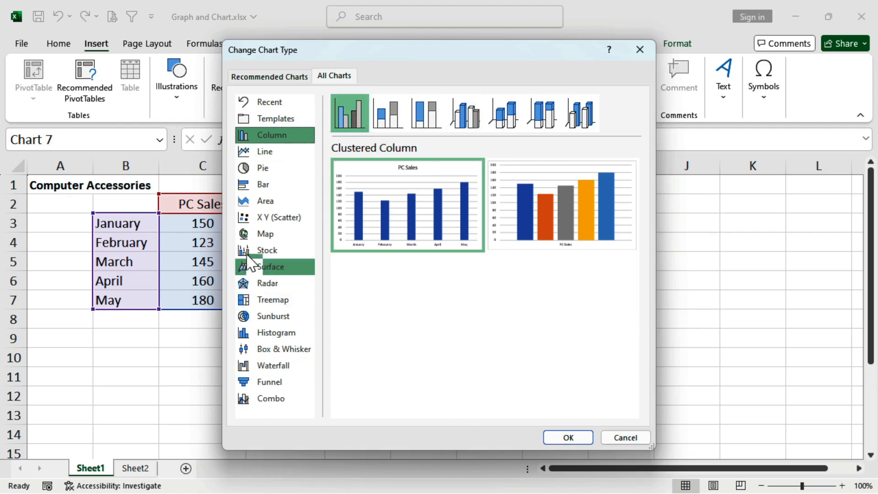
left_click(263, 186)
mouse_move(388, 194)
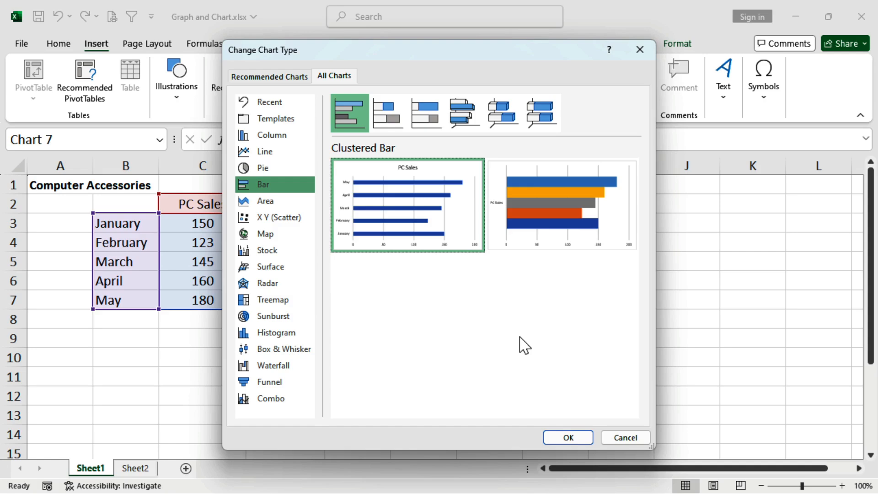
left_click(569, 438)
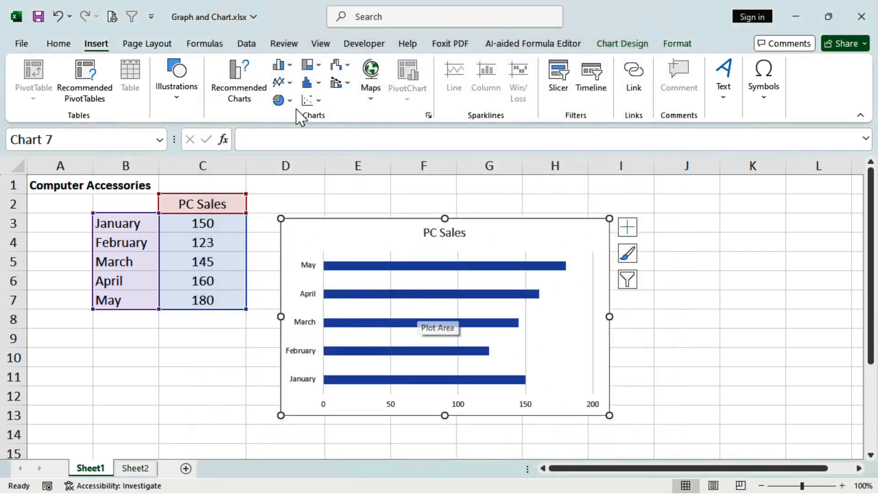
Check the column and bar chart type options for the PC Sales chart and keep the Clustered Bar type.
left_click(282, 65)
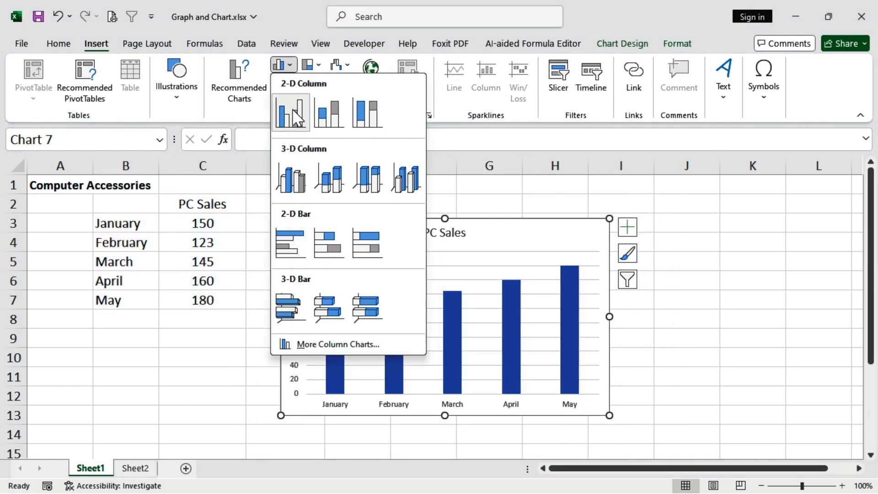
left_click(756, 200)
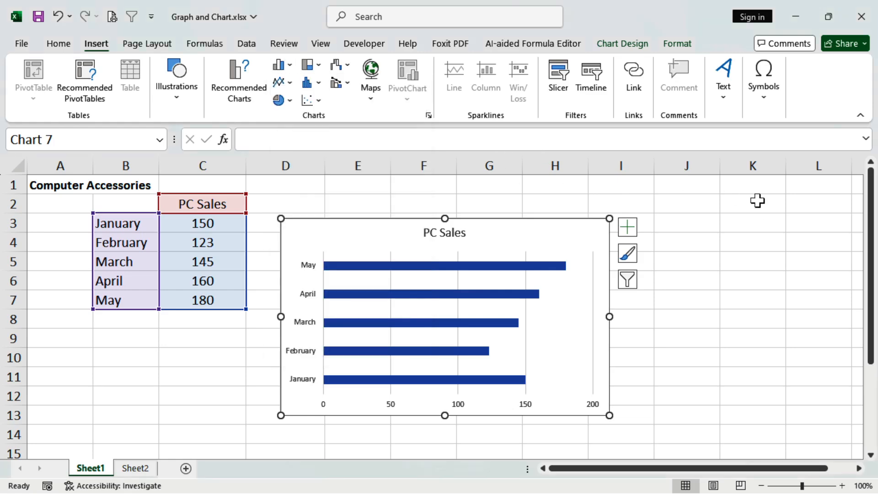
left_click(428, 115)
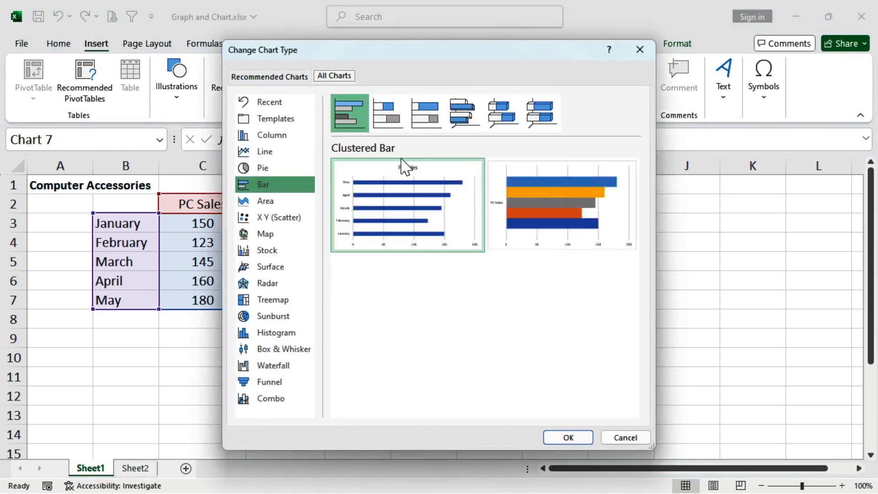
left_click(568, 438)
left_click(714, 298)
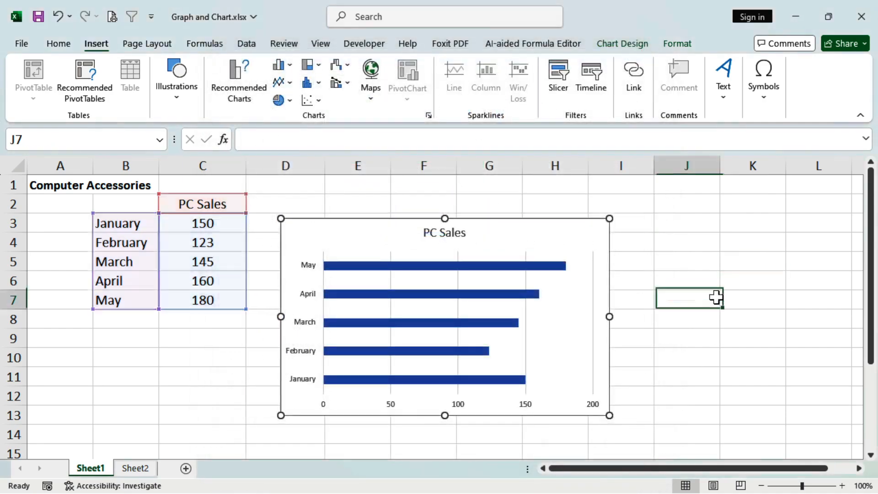
Set the font size of the chart's month axis labels to 12.
left_click(309, 271)
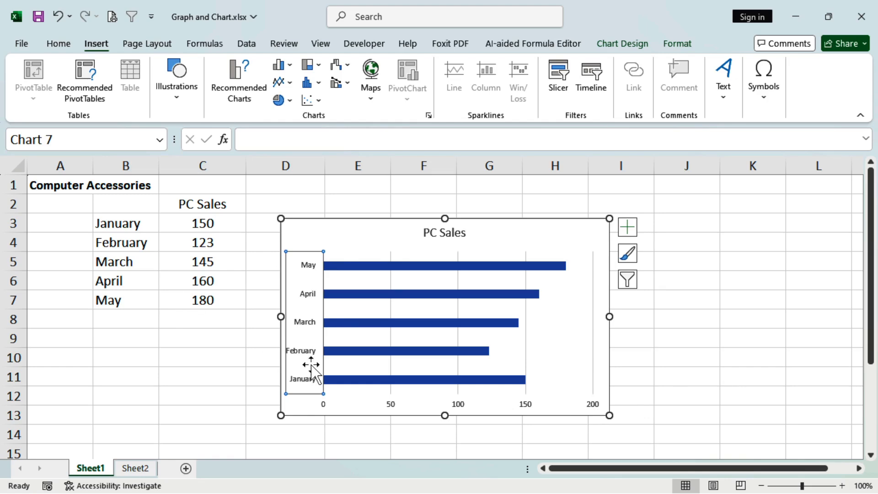
mouse_move(357, 297)
left_click(68, 45)
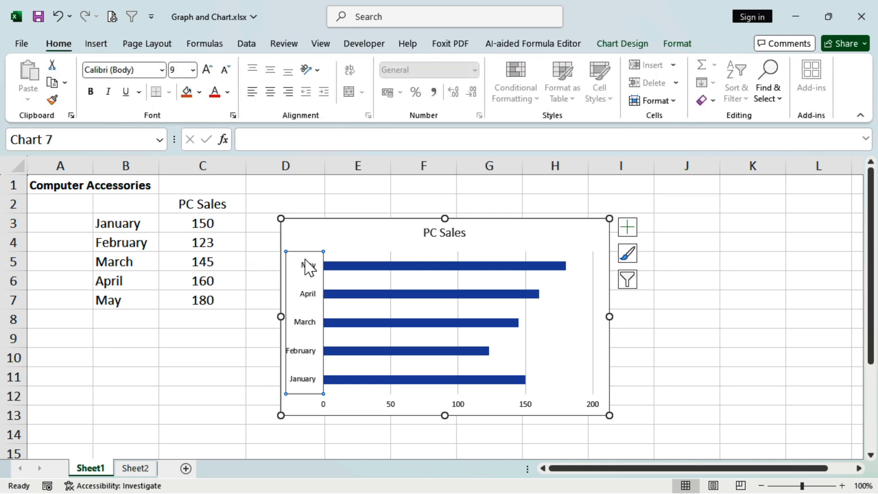
left_click(192, 70)
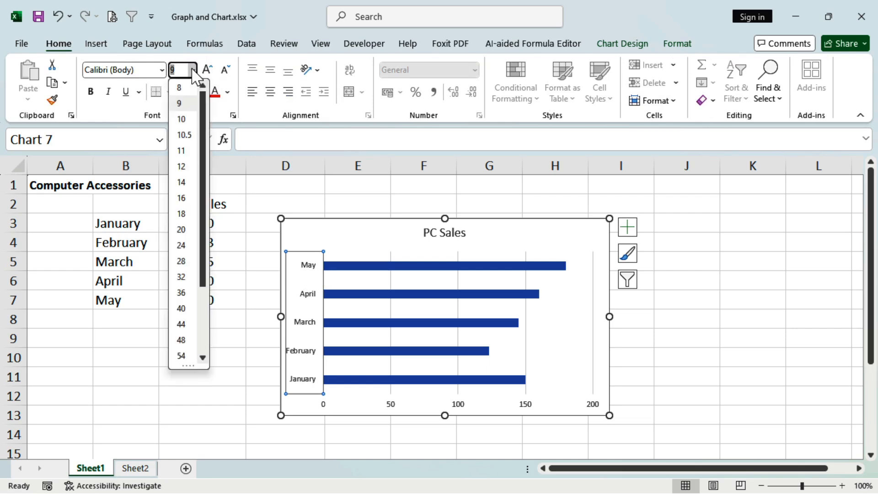
left_click(186, 168)
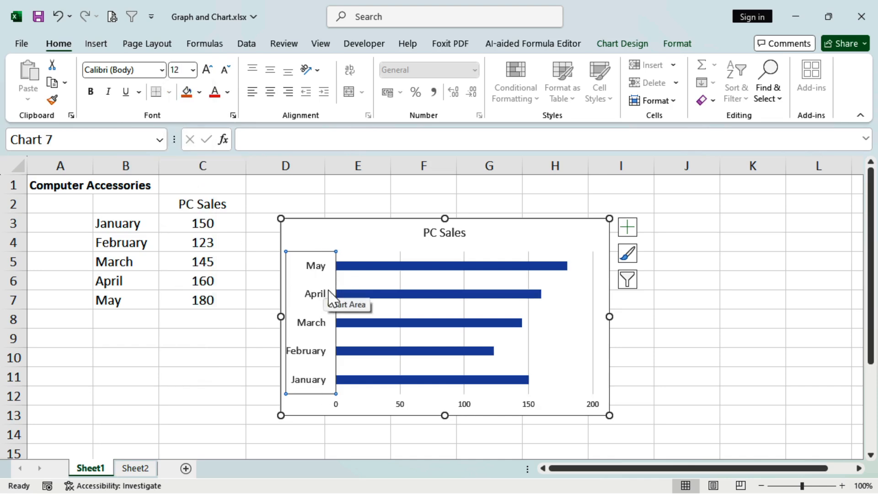
left_click(398, 237)
left_click(311, 272)
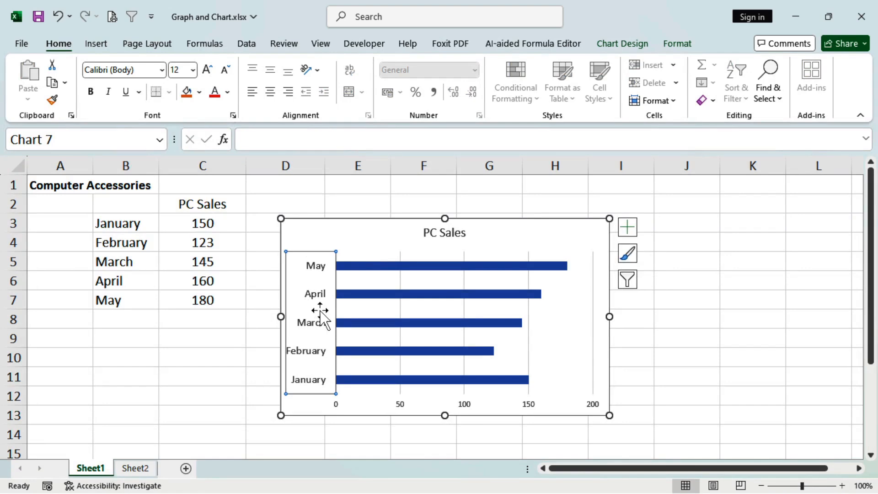
Set the gap width of the PC Sales data series to 100%.
left_click(415, 274)
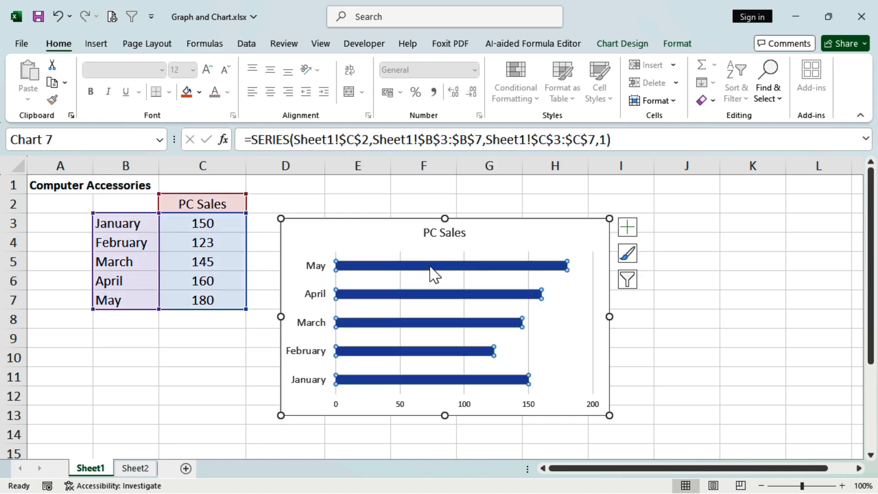
mouse_move(430, 274)
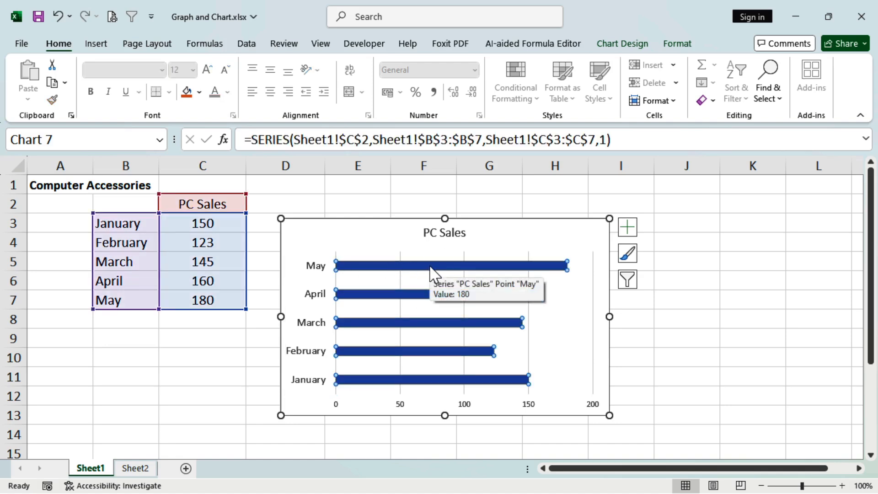
left_click(680, 44)
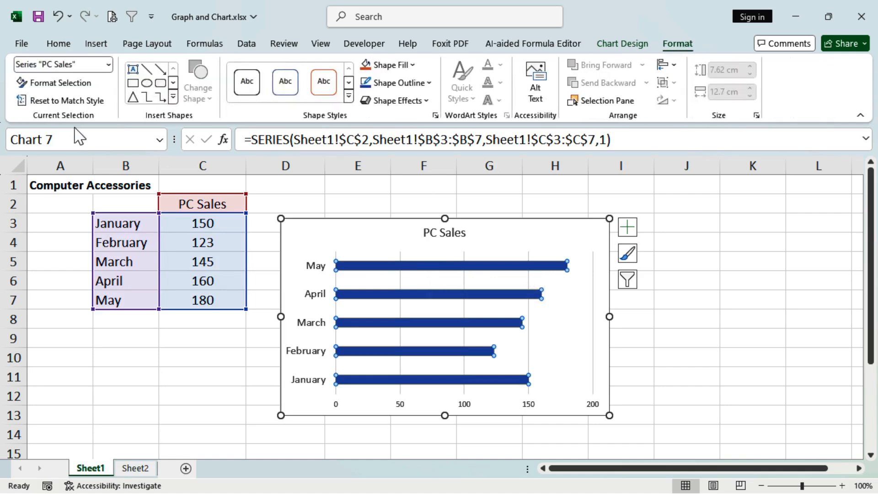
left_click(59, 83)
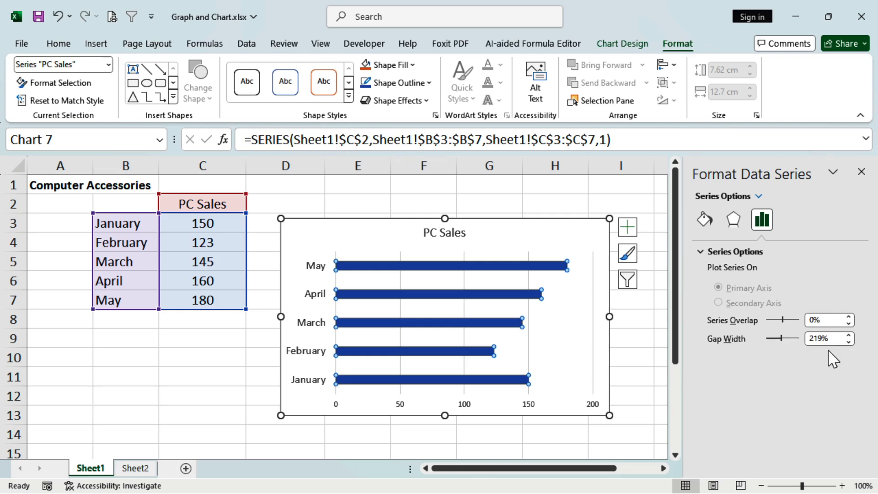
left_click(848, 336)
left_click(848, 336)
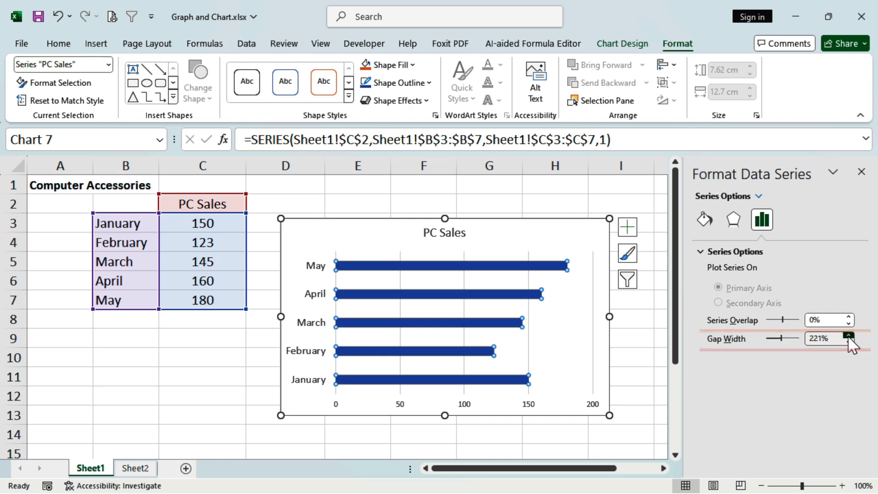
left_click(849, 336)
left_click(848, 341)
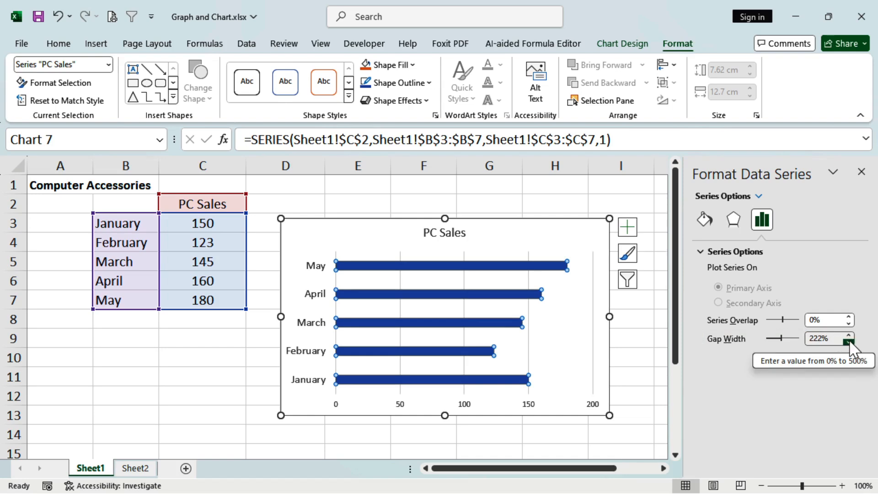
left_click(848, 341)
left_click(849, 342)
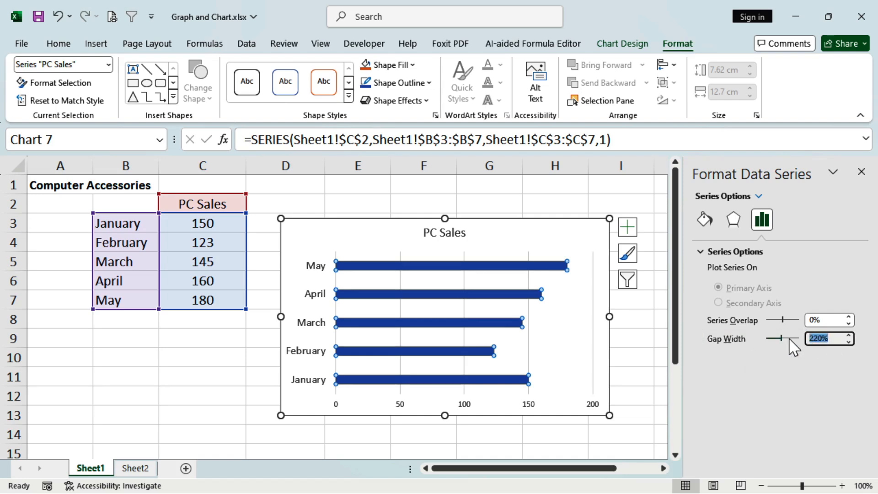
type("100")
key("Tab")
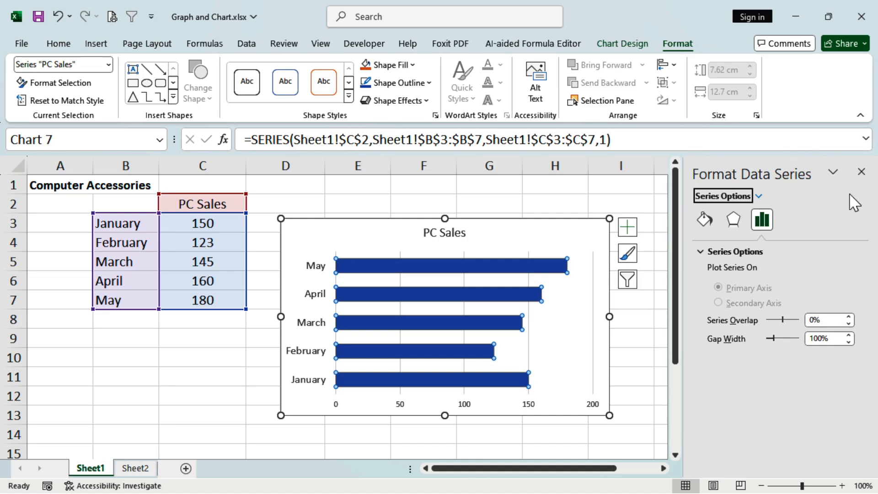
Apply the outer shadow preset with a 270° angle and 3 pt distance to the PC Sales bars.
left_click(733, 220)
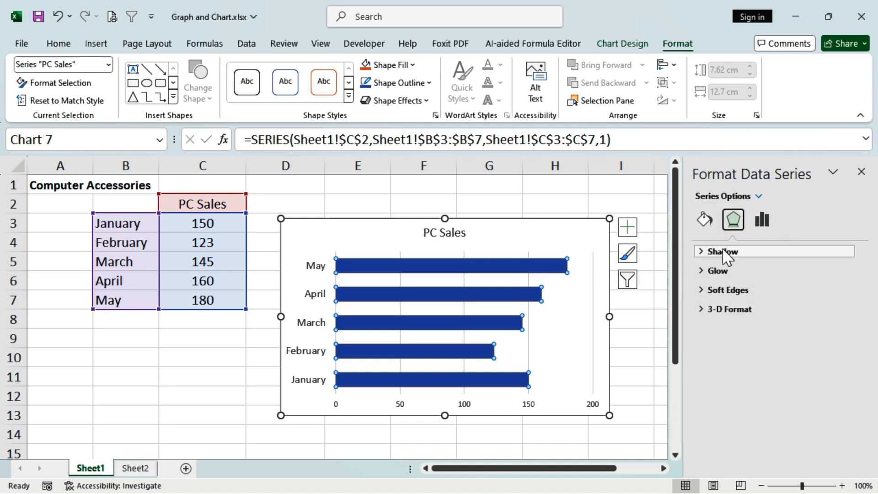
left_click(724, 252)
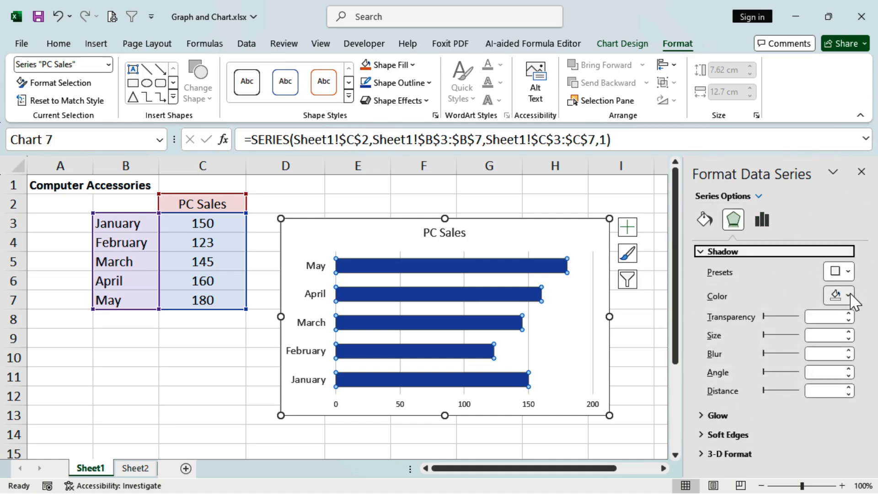
left_click(848, 273)
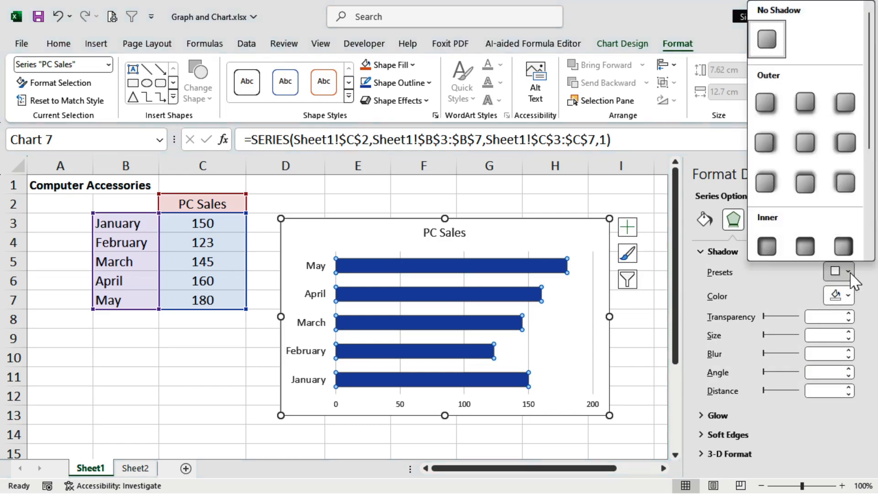
left_click(809, 201)
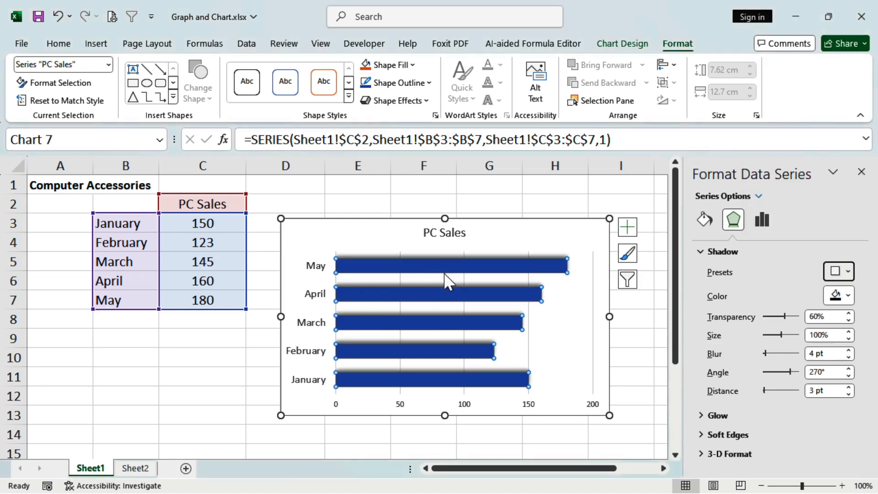
mouse_move(381, 265)
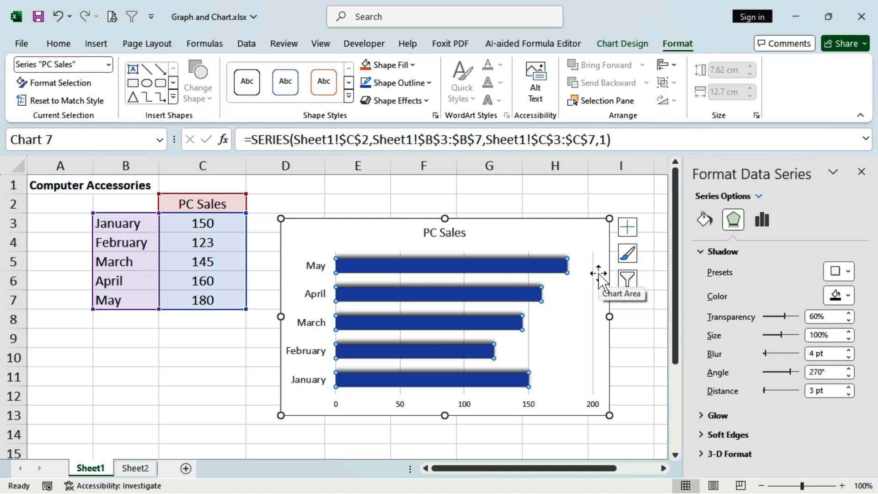
Give the PC Sales bars a solid yellow fill, and replace it with the standard dark blue.
left_click(701, 222)
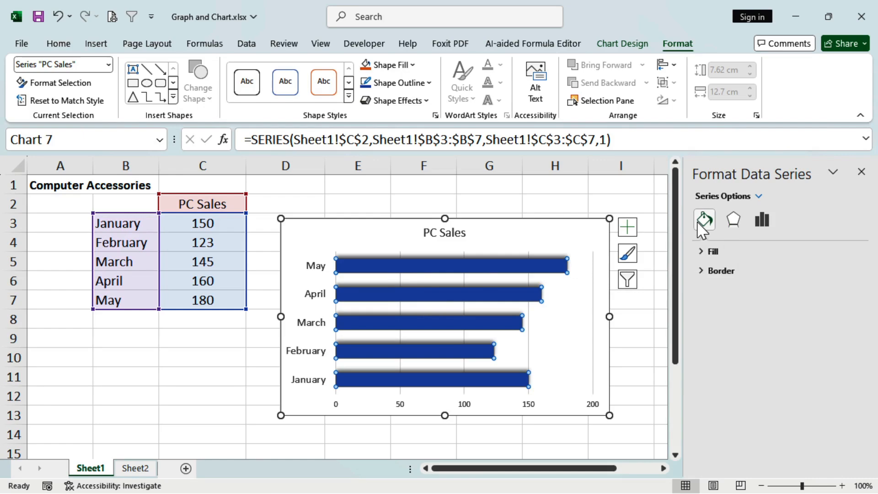
left_click(712, 251)
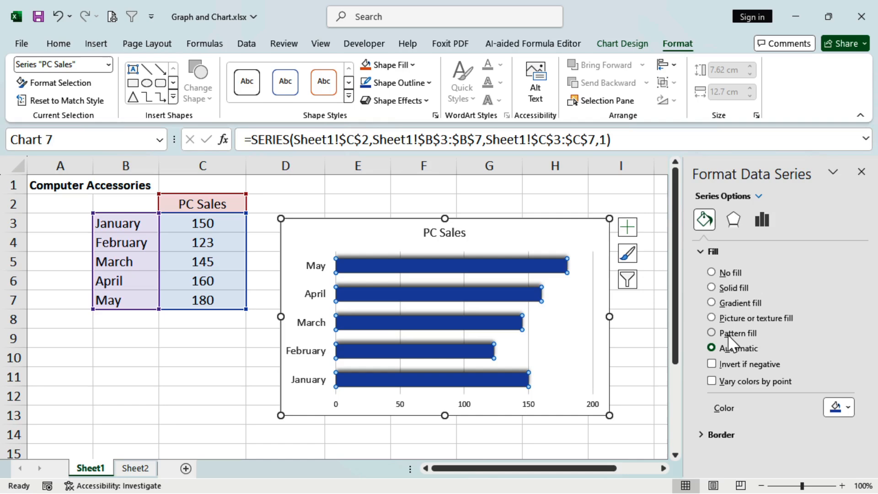
left_click(848, 408)
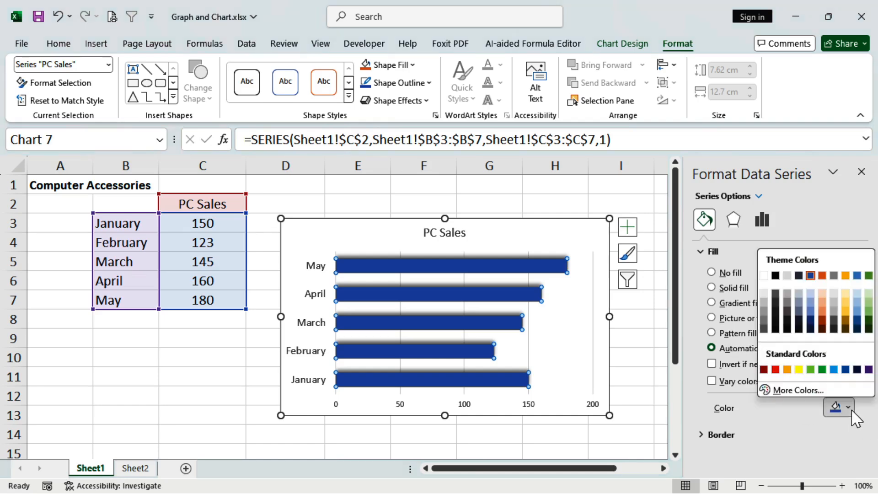
left_click(799, 370)
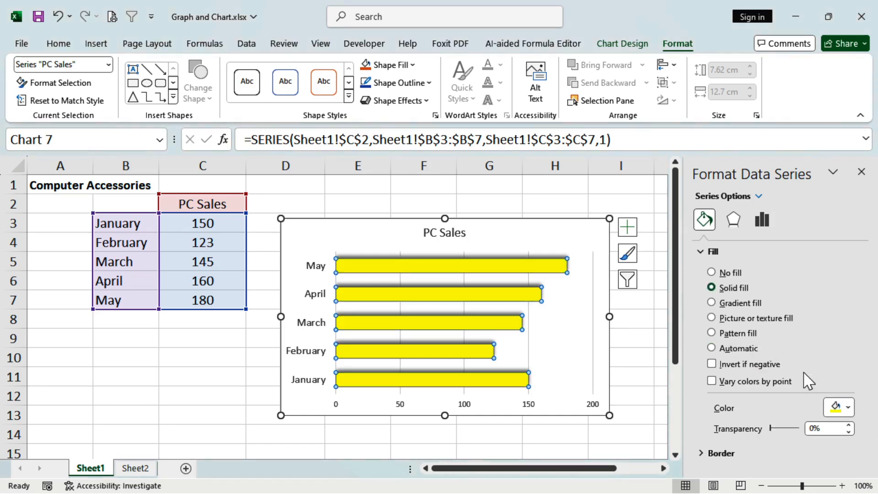
left_click(848, 409)
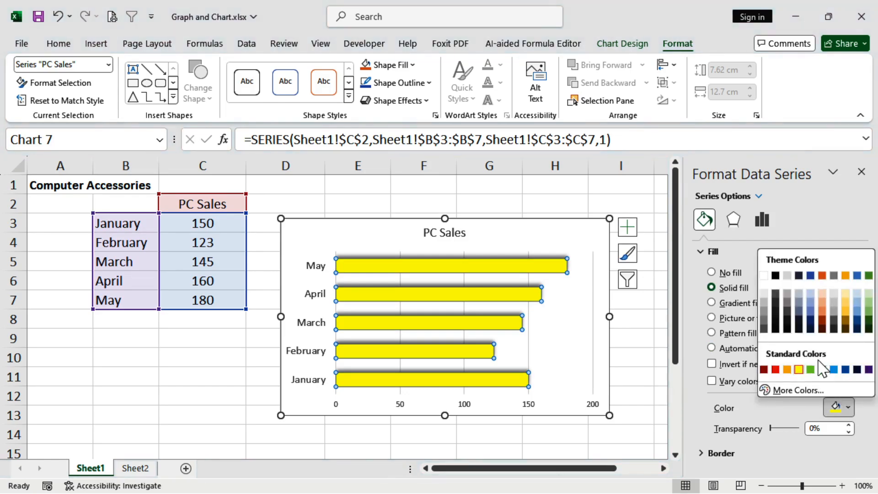
left_click(856, 370)
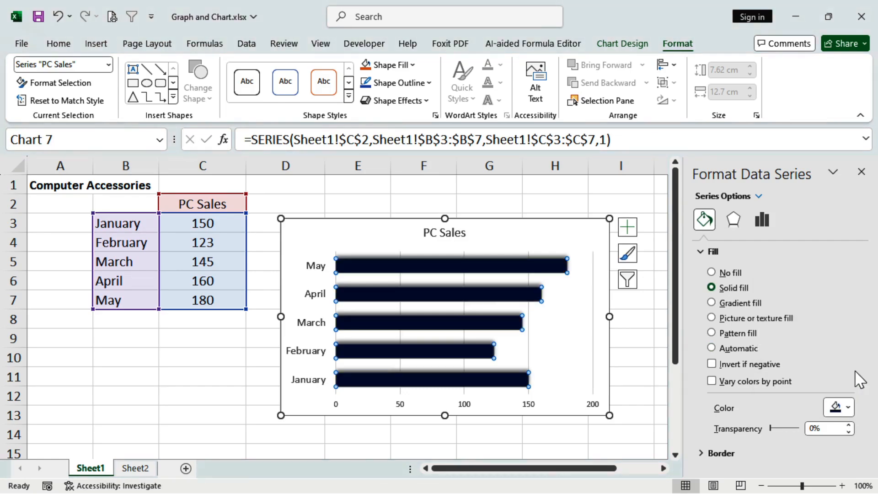
left_click(862, 173)
left_click(725, 226)
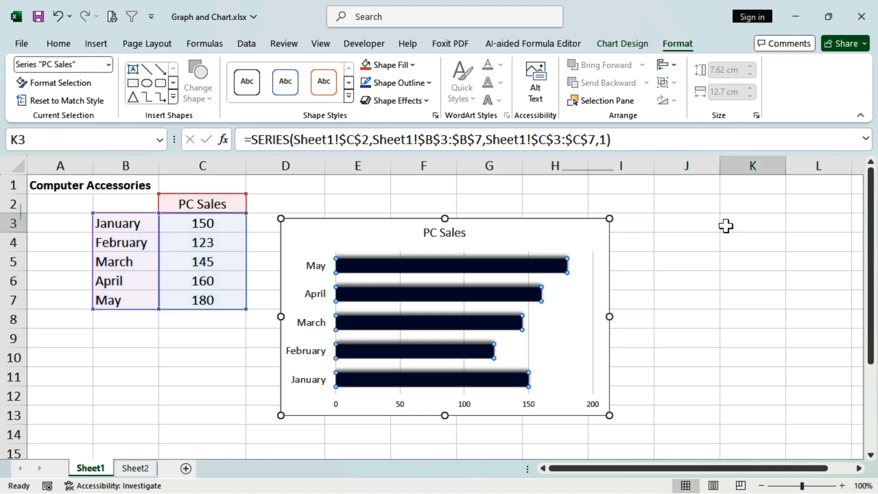
Put the month categories on the bar chart's vertical axis in reverse order.
left_click(447, 234)
left_click(331, 272)
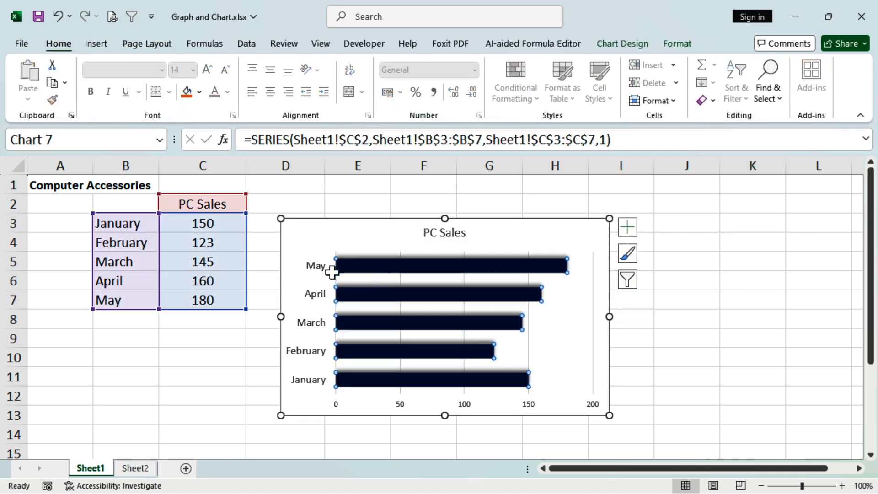
left_click(318, 275)
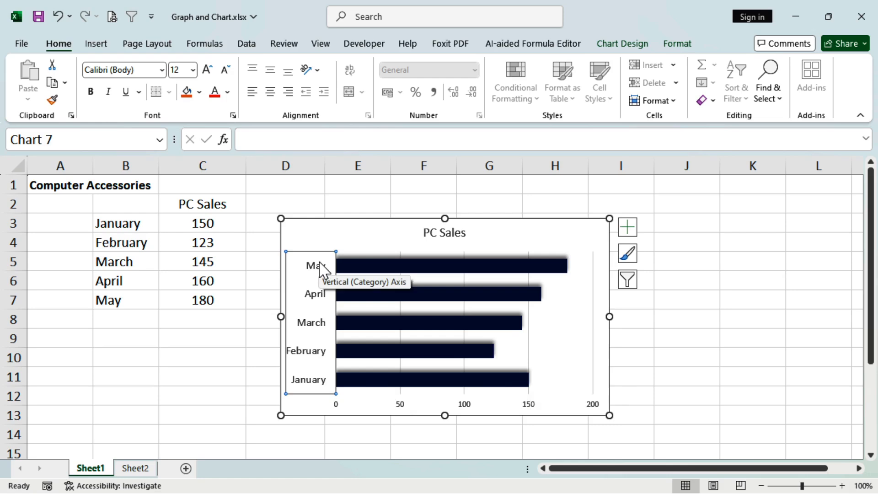
right_click(300, 386)
left_click(359, 366)
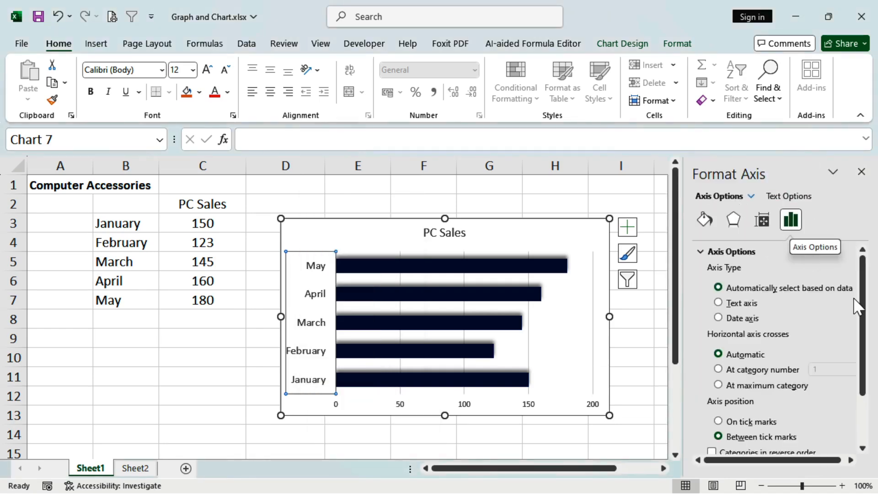
left_click_drag(865, 284, 866, 352)
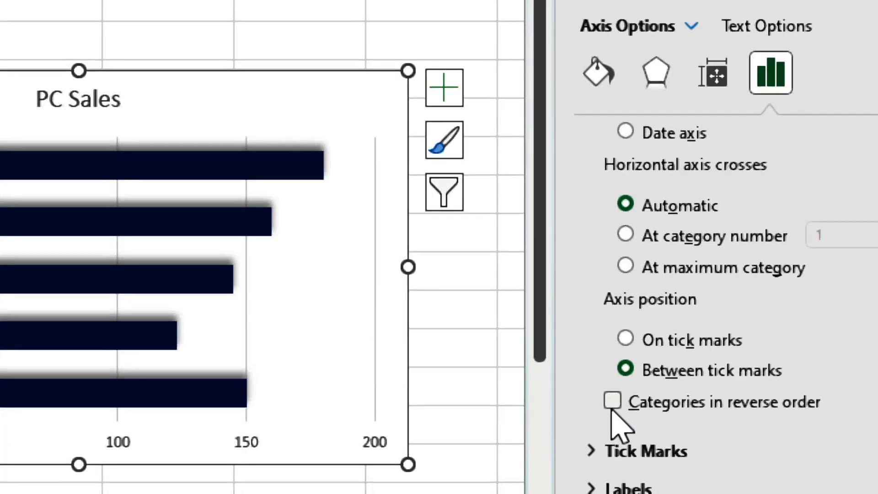
left_click(611, 404)
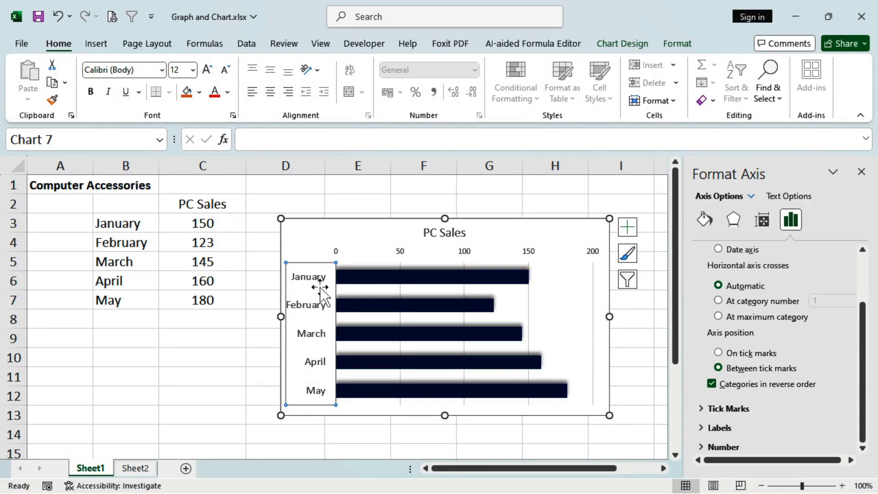
left_click(861, 172)
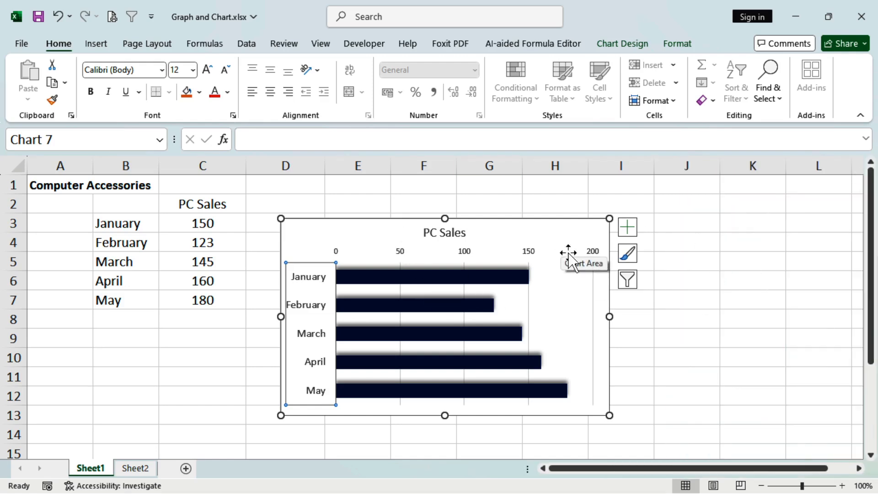
left_click(782, 272)
left_click(443, 231)
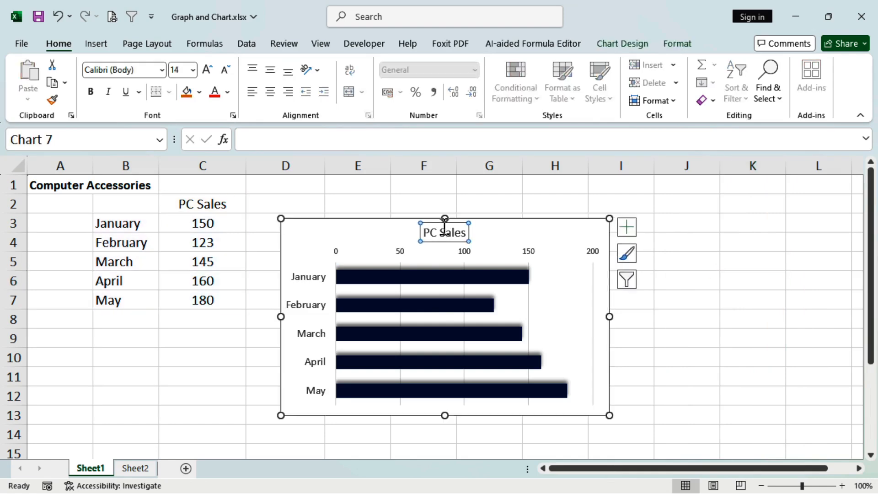
left_click(690, 252)
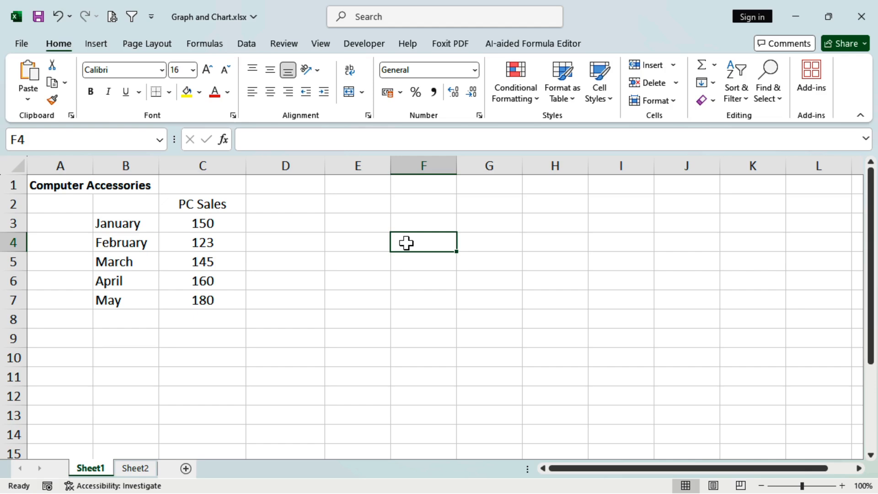
Insert a default column chart from the month and PC Sales data in B2:C7.
left_click(285, 261)
left_click_drag(141, 204, 206, 299)
key("alt+F1")
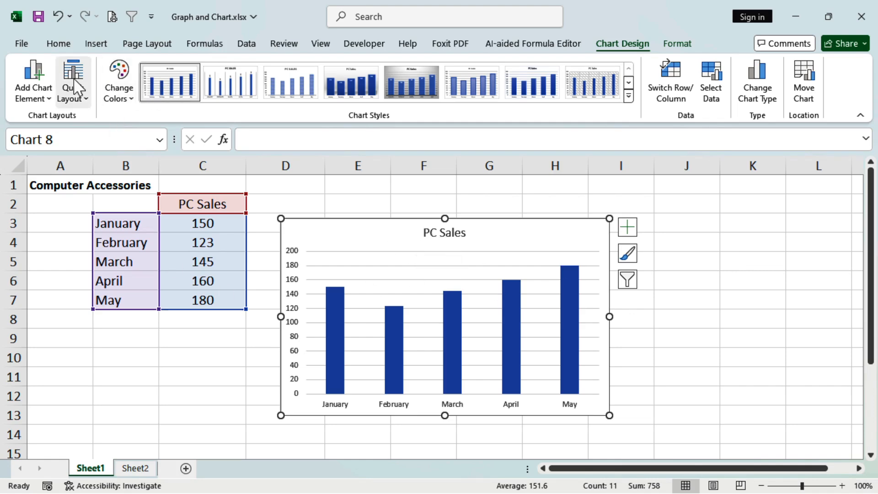
Recolor the column chart with the colorful palette that starts with orange and apply the last style in the chart style gallery.
left_click(129, 102)
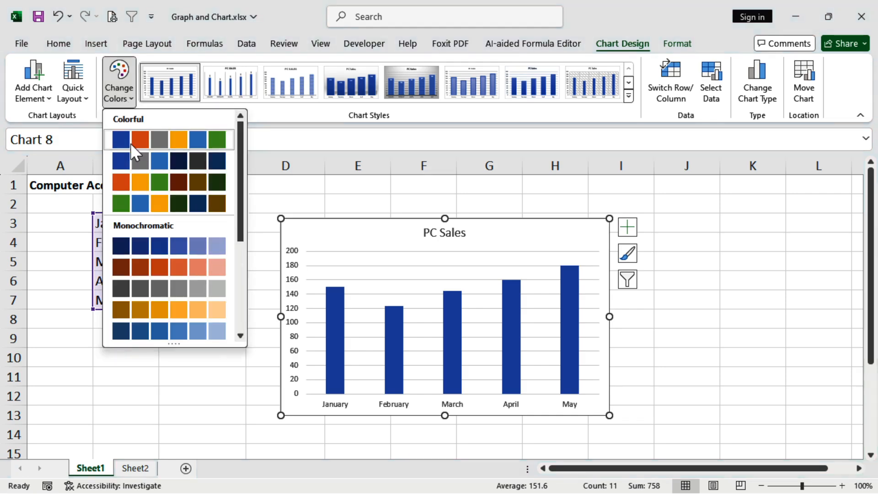
left_click(175, 143)
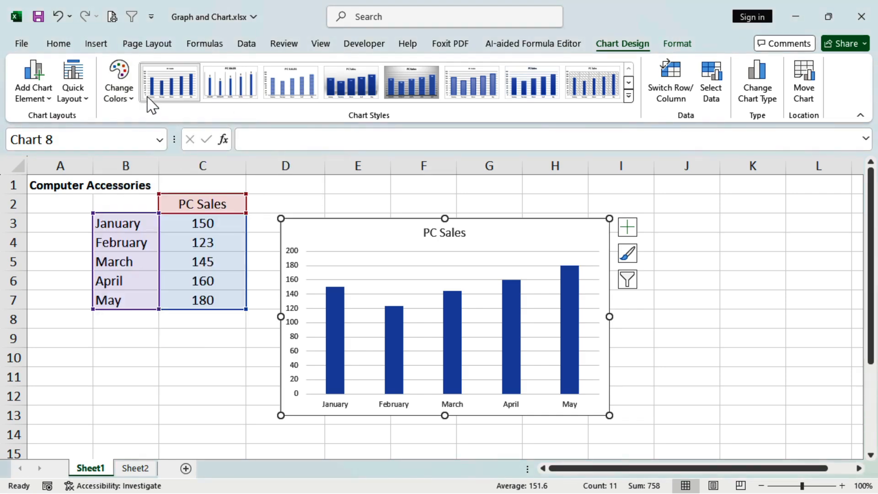
left_click(117, 102)
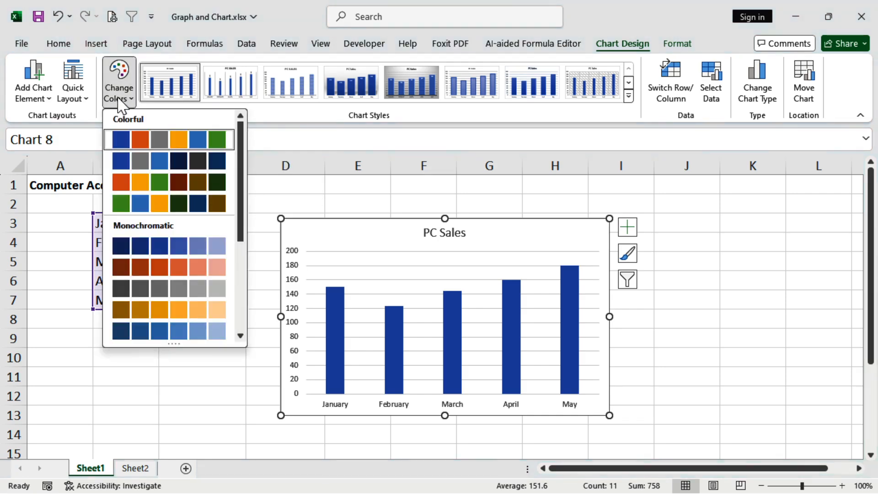
left_click(145, 187)
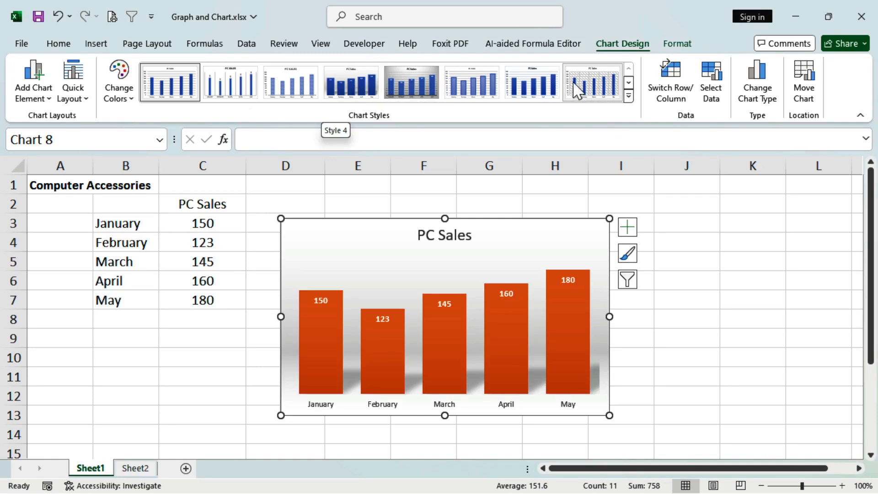
left_click(629, 96)
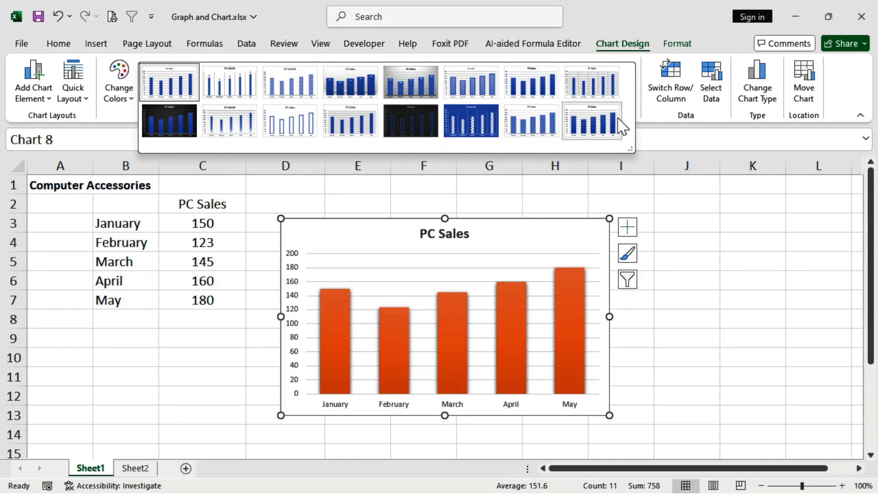
left_click(617, 120)
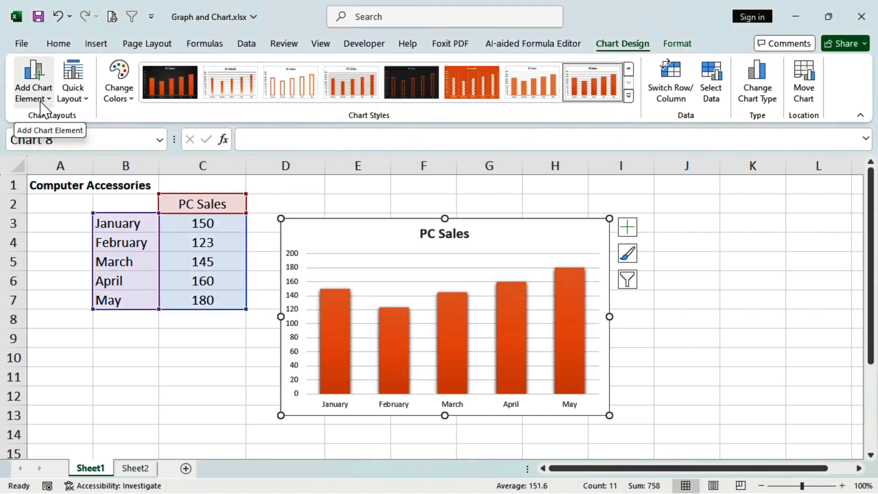
Apply the quick layout that adds a vertical axis title and a data label on the last column of the PC Sales chart.
left_click(70, 101)
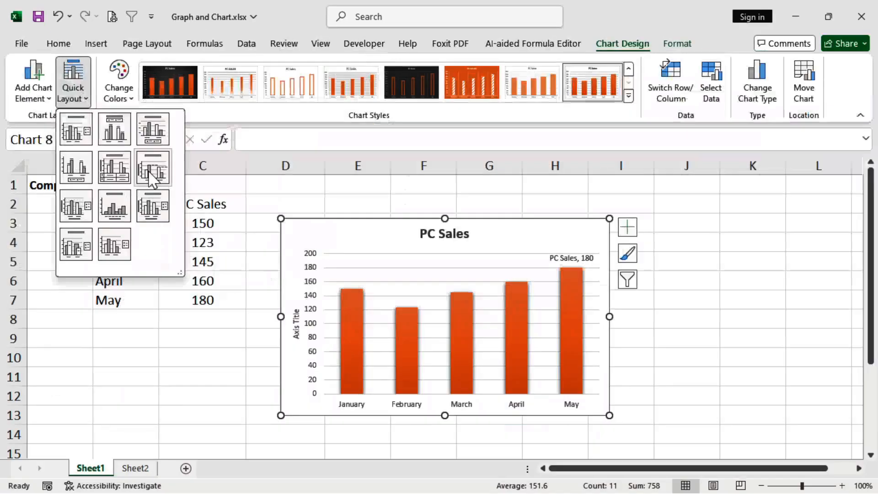
left_click(277, 267)
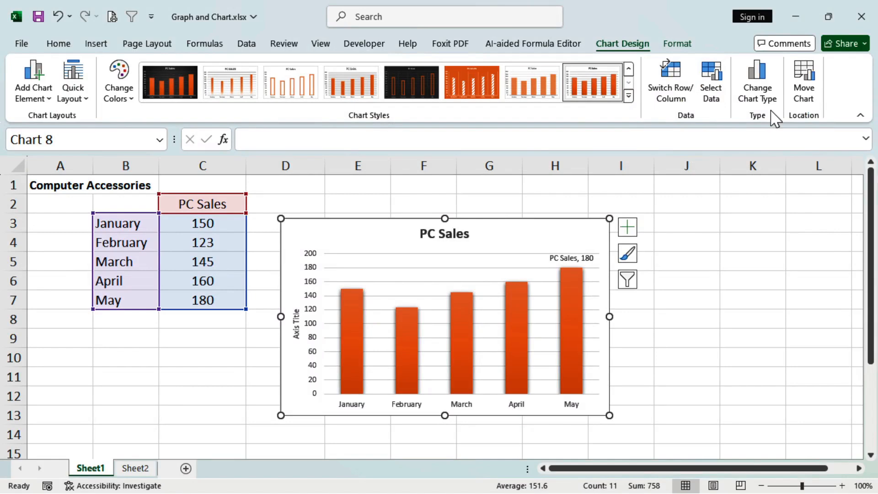
left_click(768, 315)
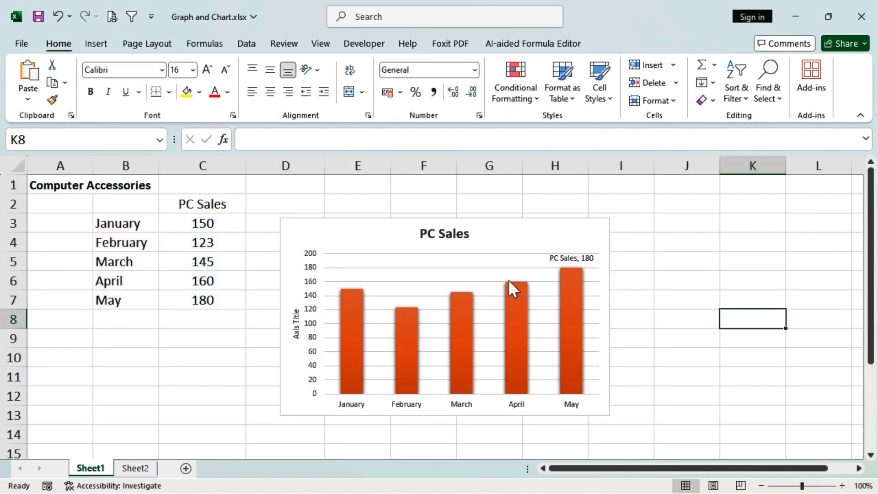
Change the PC Sales column chart to a 3-D clustered column chart.
left_click(492, 268)
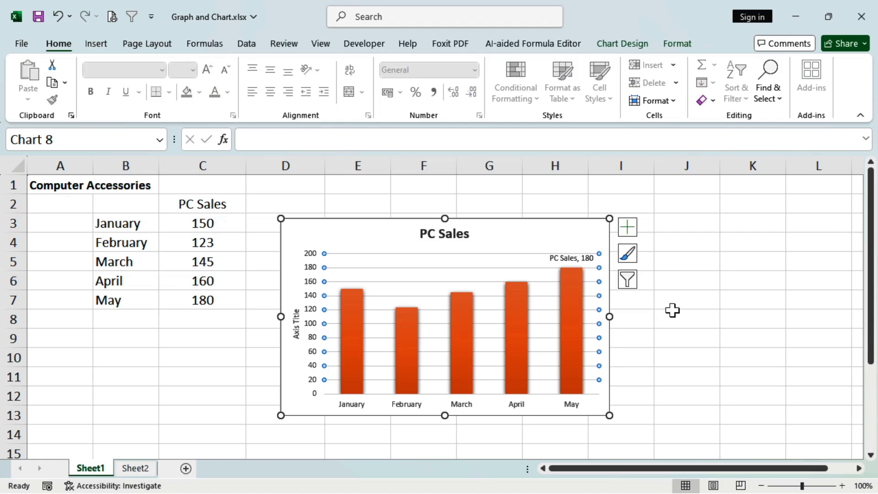
left_click(458, 264)
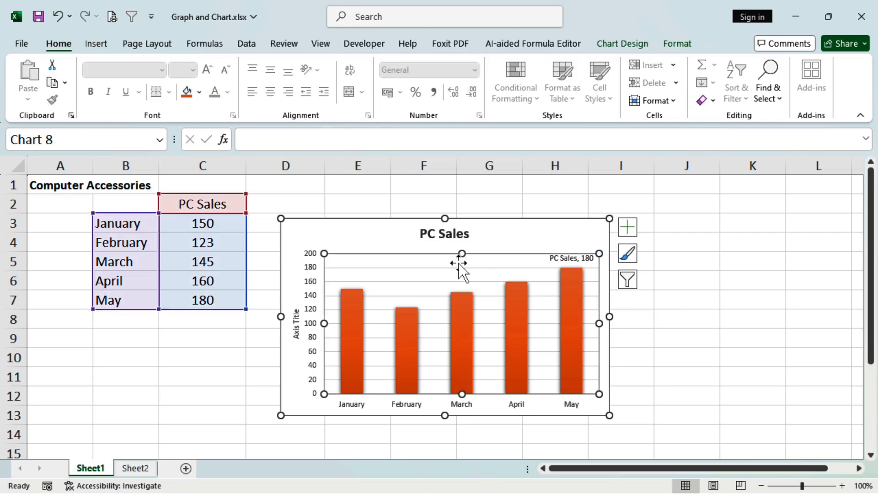
left_click(719, 275)
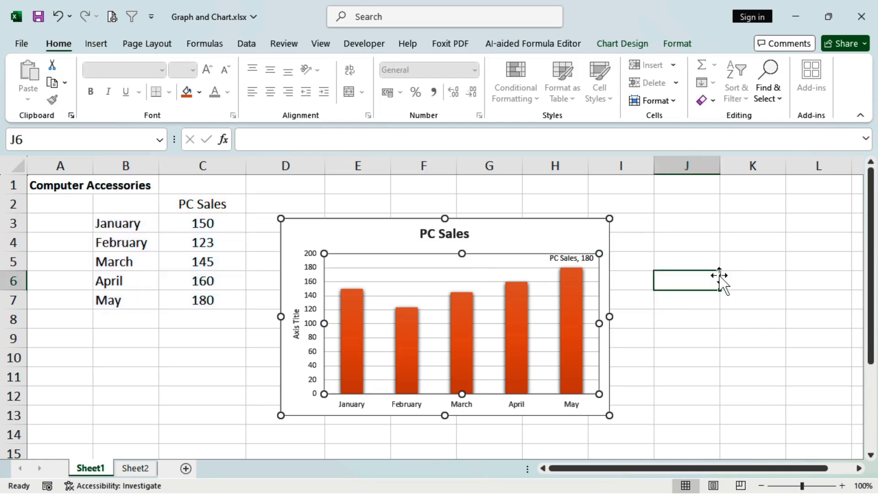
left_click(447, 283)
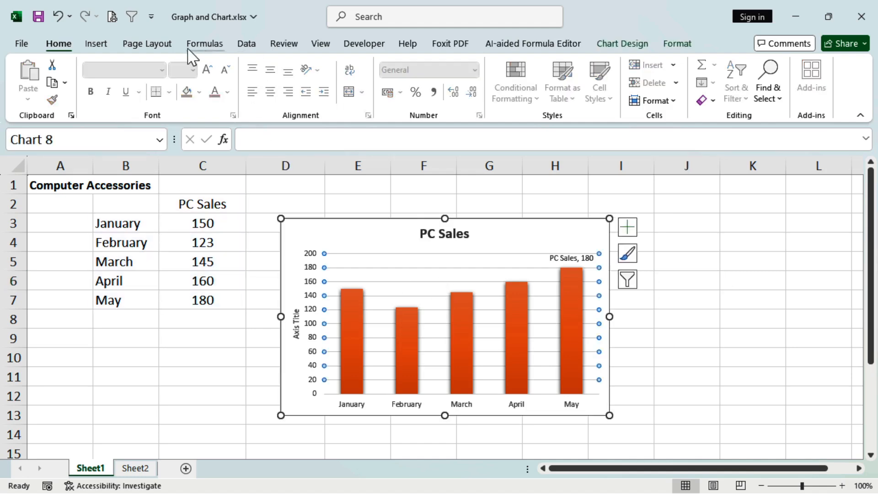
left_click(101, 44)
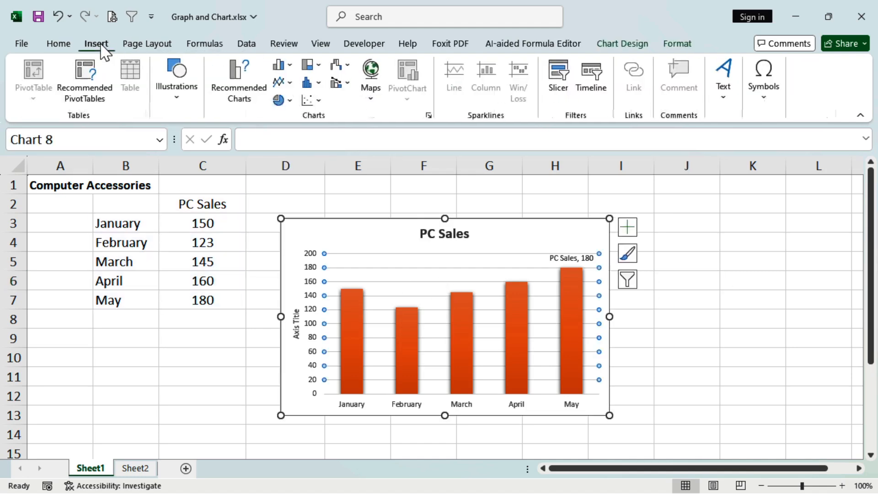
left_click(292, 66)
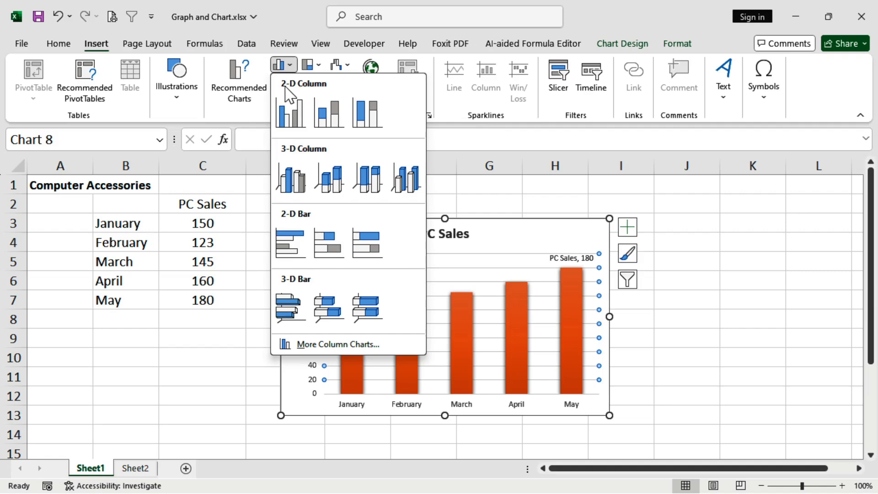
left_click(289, 172)
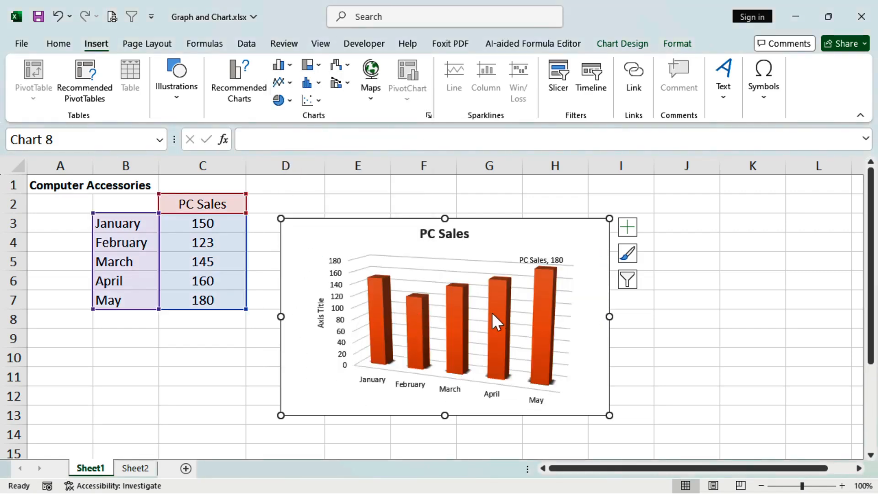
Change the PC Sales chart to a line chart with markers, and replace that with a pie chart.
left_click(283, 82)
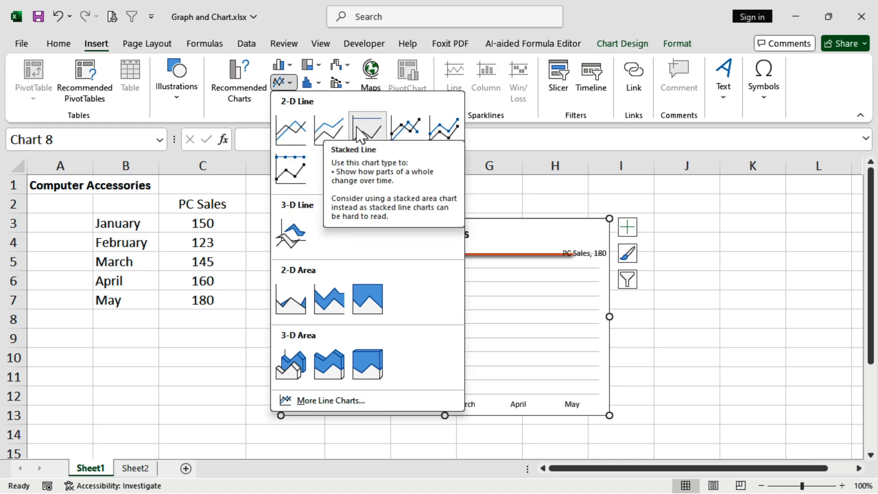
left_click(412, 131)
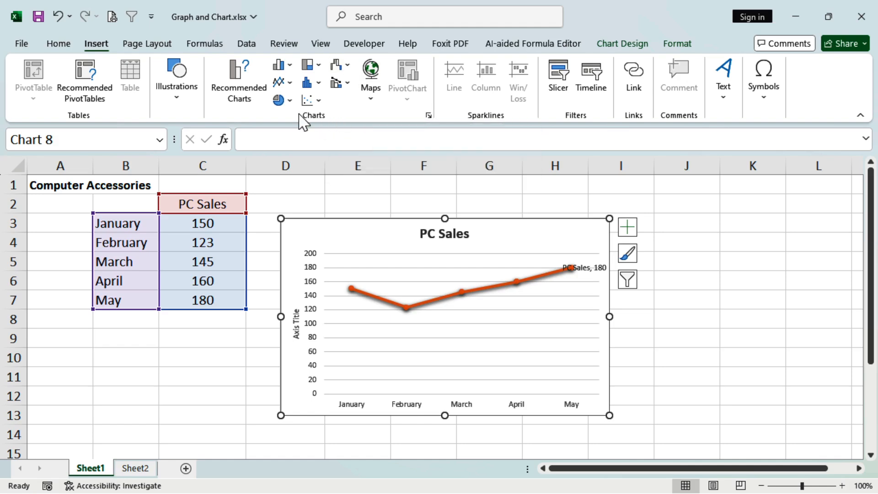
left_click(428, 116)
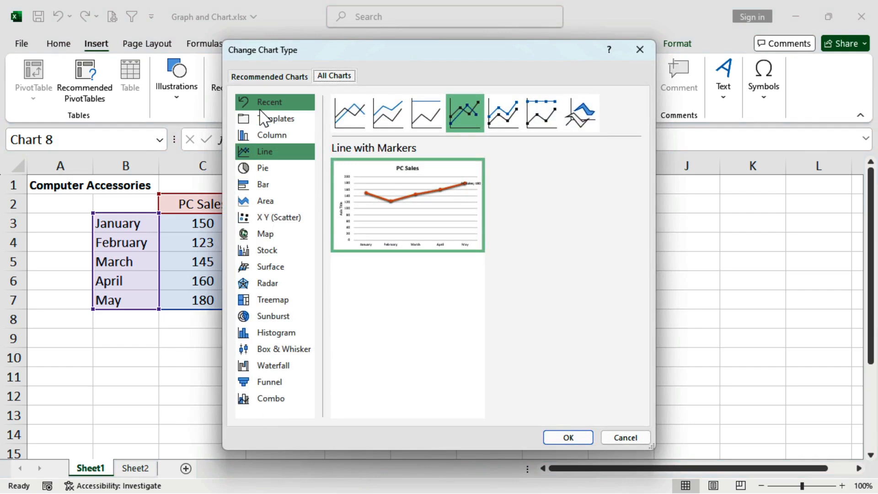
left_click(270, 186)
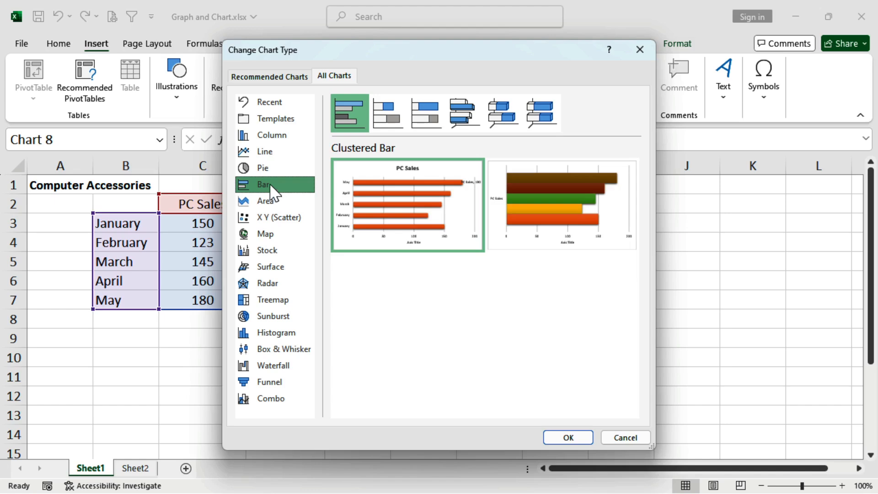
left_click(267, 168)
mouse_move(371, 168)
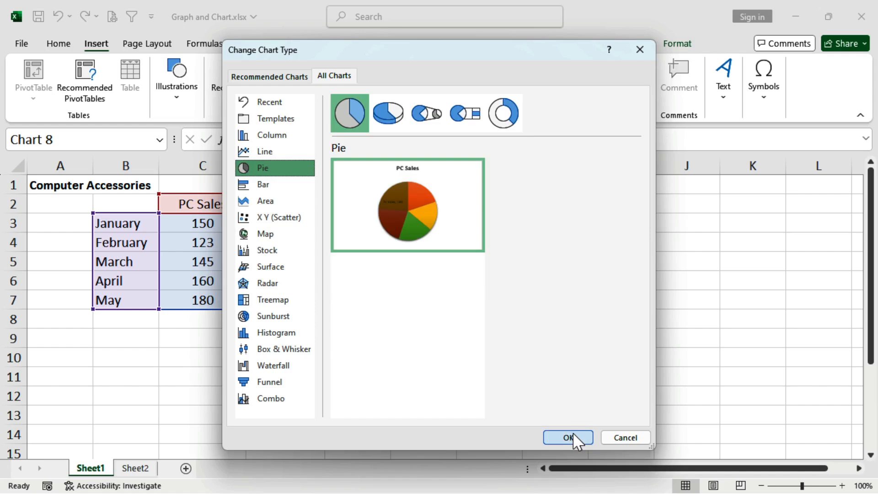
left_click(569, 437)
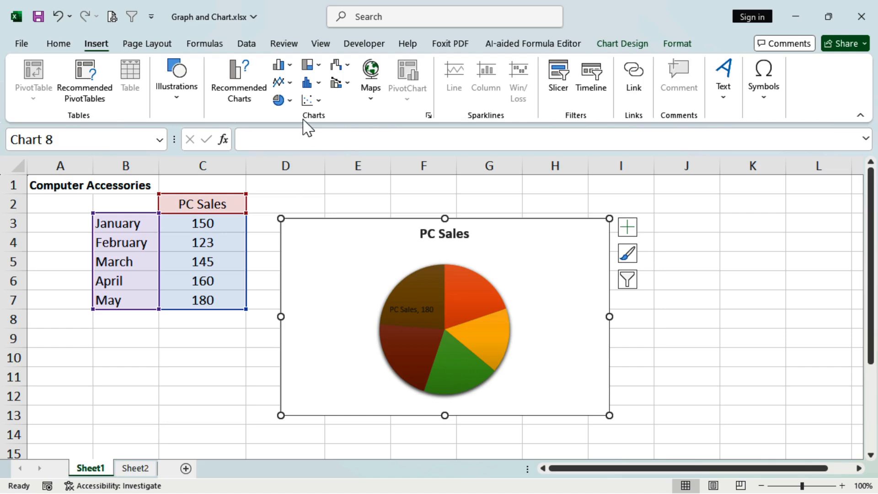
Change the PC Sales pie chart to a doughnut chart.
left_click(289, 103)
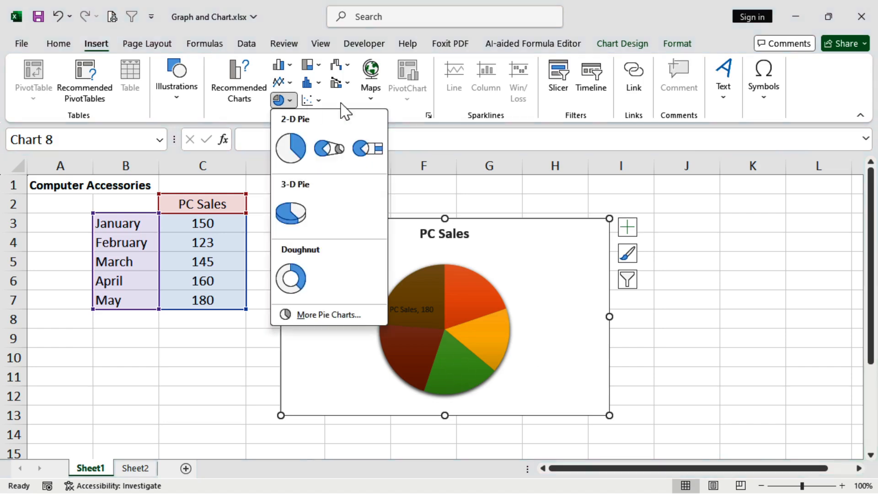
left_click(428, 115)
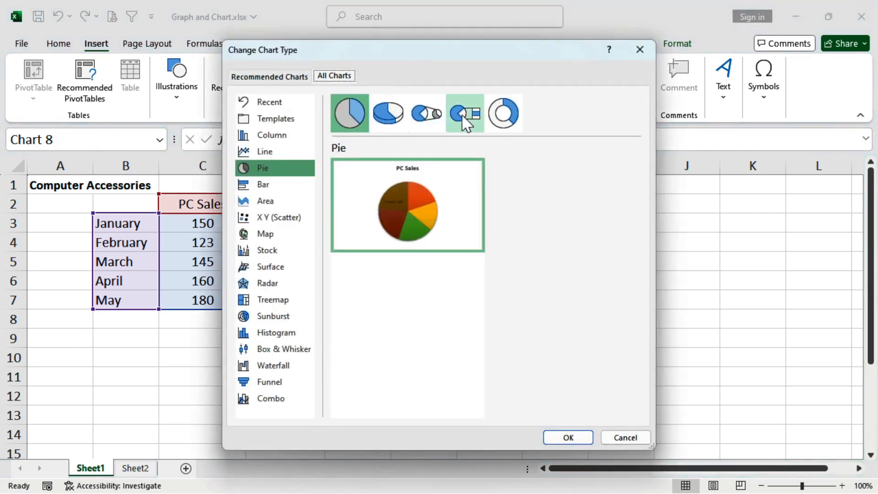
left_click(509, 115)
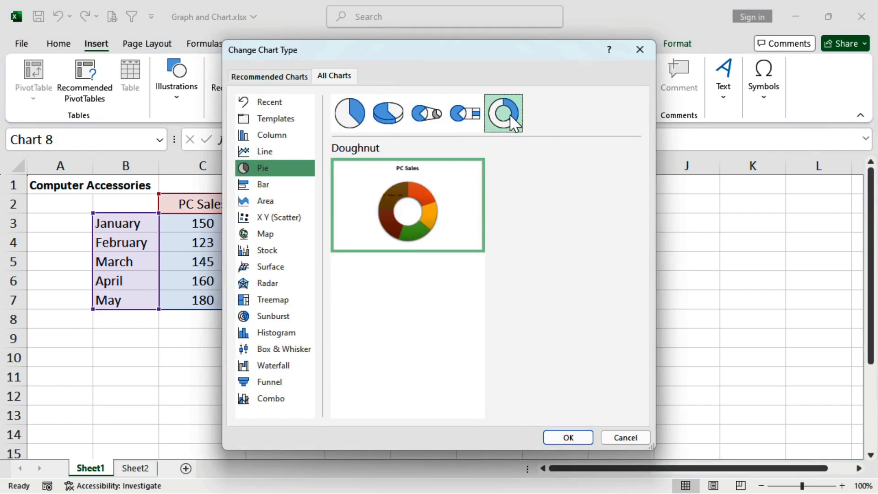
left_click(568, 437)
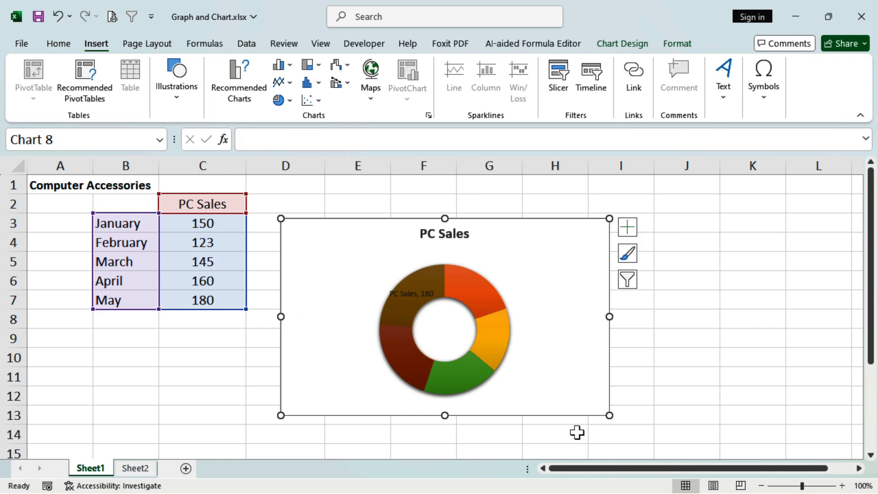
Preview the Pie of Pie type and the bar subtypes, and change the doughnut chart to a 3-D 100% stacked bar.
left_click(426, 117)
left_click(425, 114)
mouse_move(421, 198)
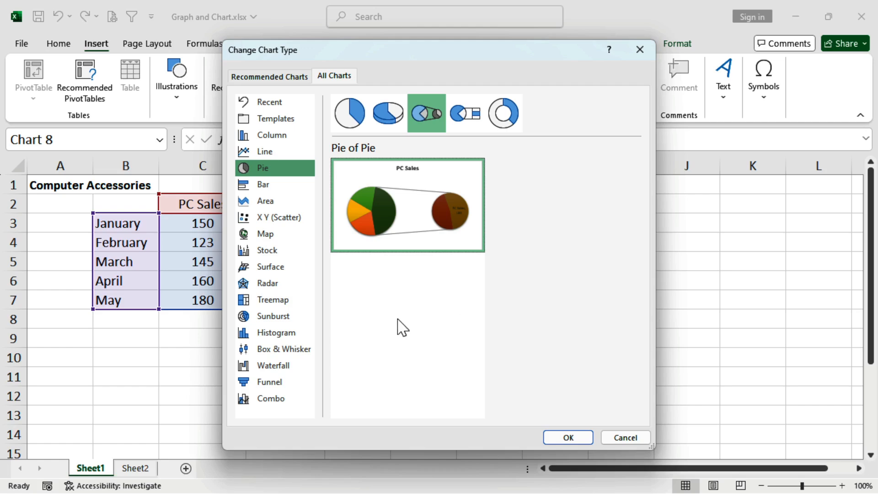
left_click(262, 184)
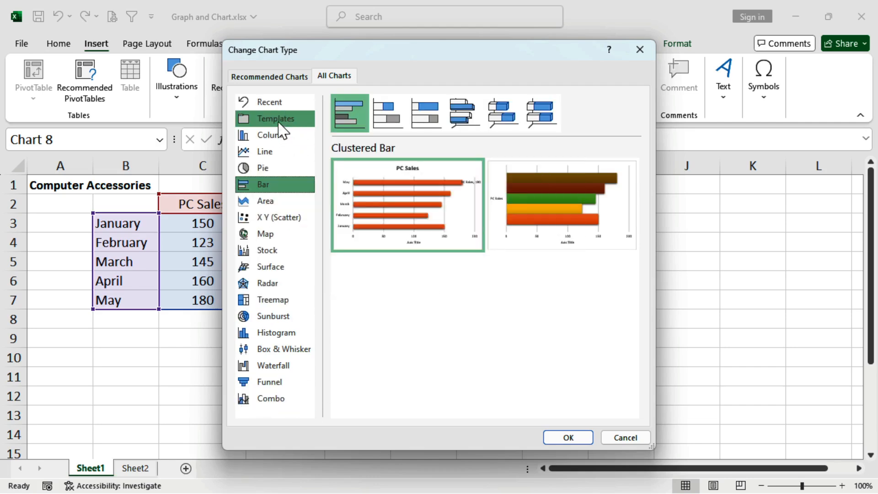
left_click(430, 121)
left_click(463, 119)
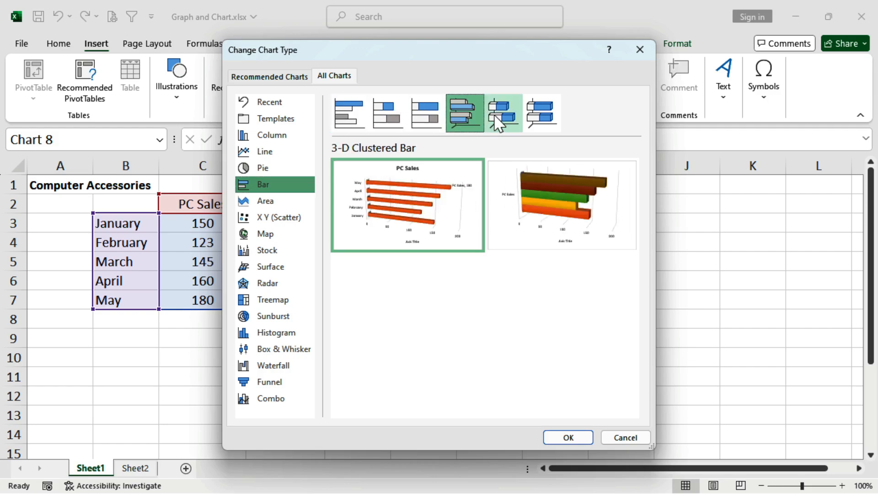
left_click(502, 120)
left_click(535, 122)
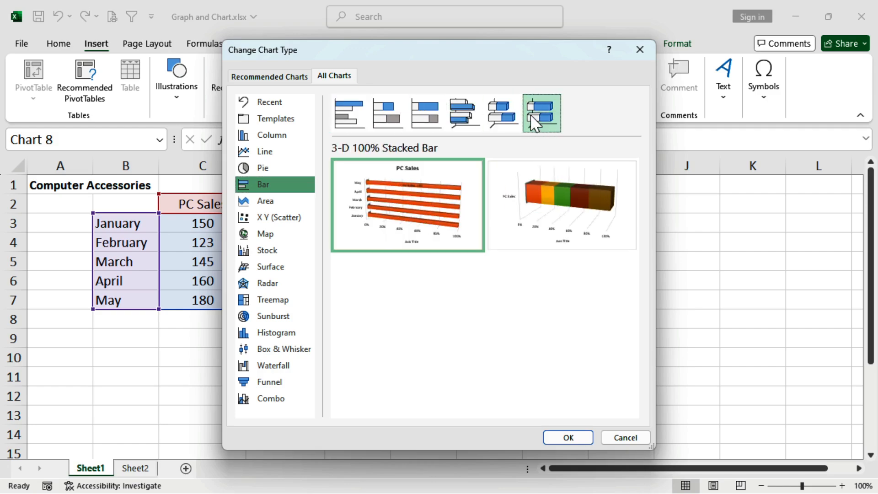
left_click(572, 438)
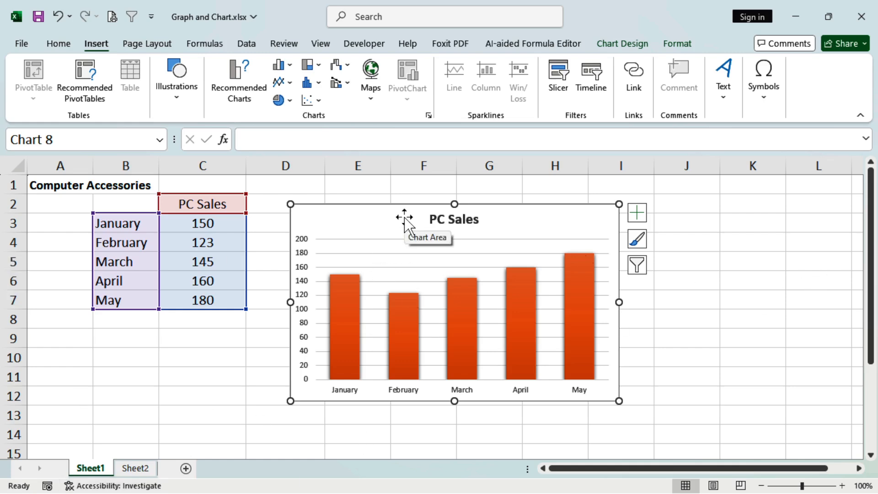
Move the PC Sales column chart to a new sheet named Chart1.
left_click(624, 45)
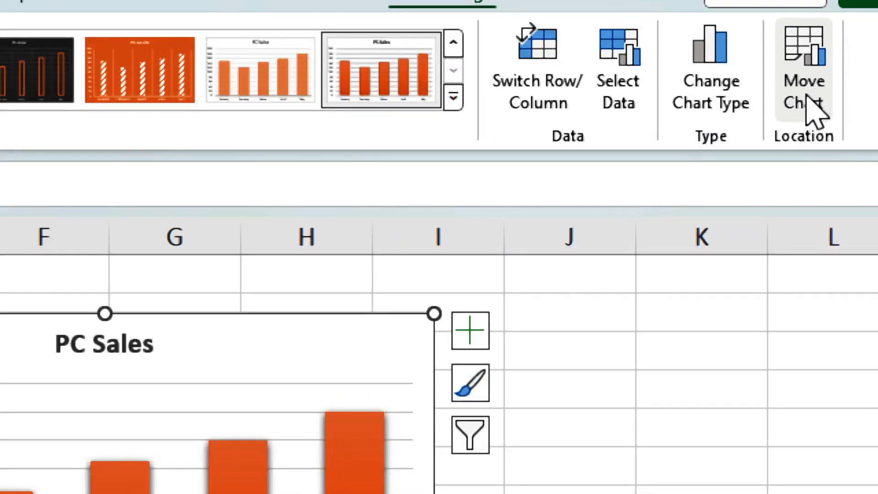
left_click(805, 91)
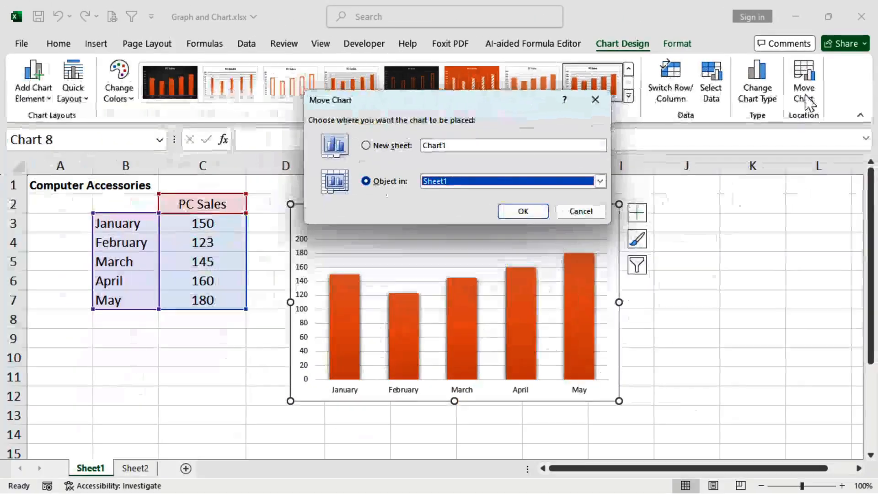
left_click_drag(453, 110, 585, 140)
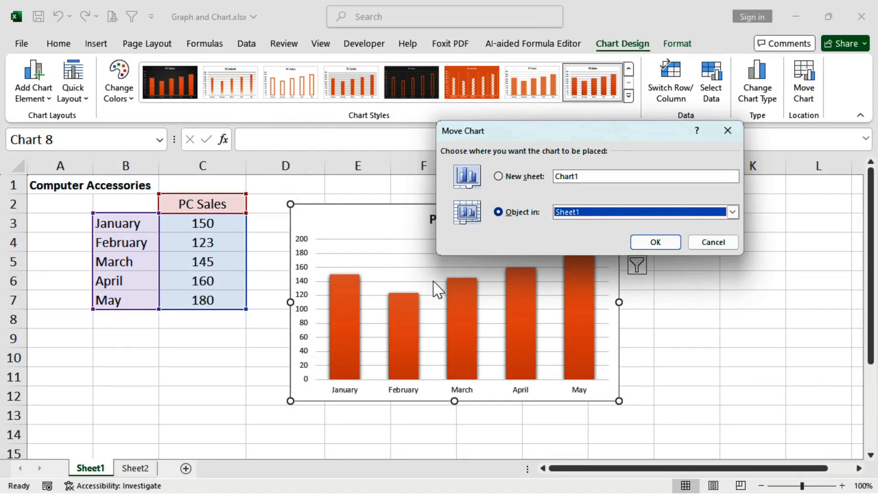
left_click_drag(556, 133, 481, 111)
left_click(420, 148)
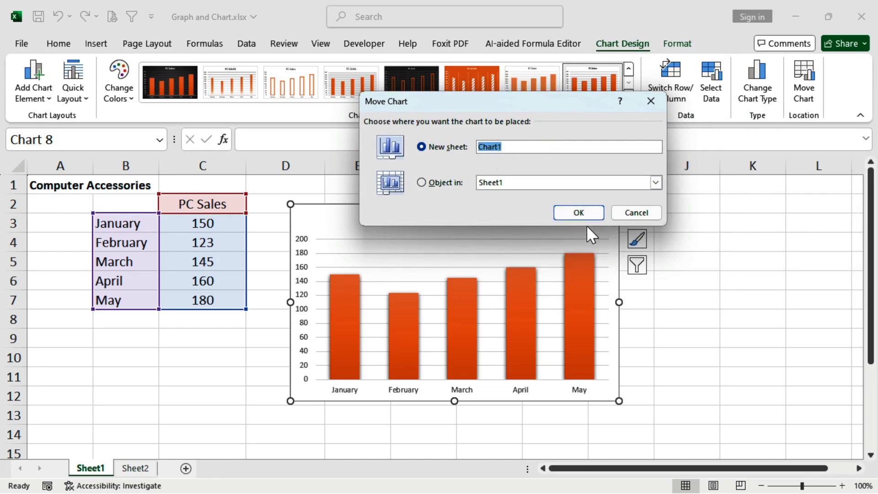
left_click(577, 212)
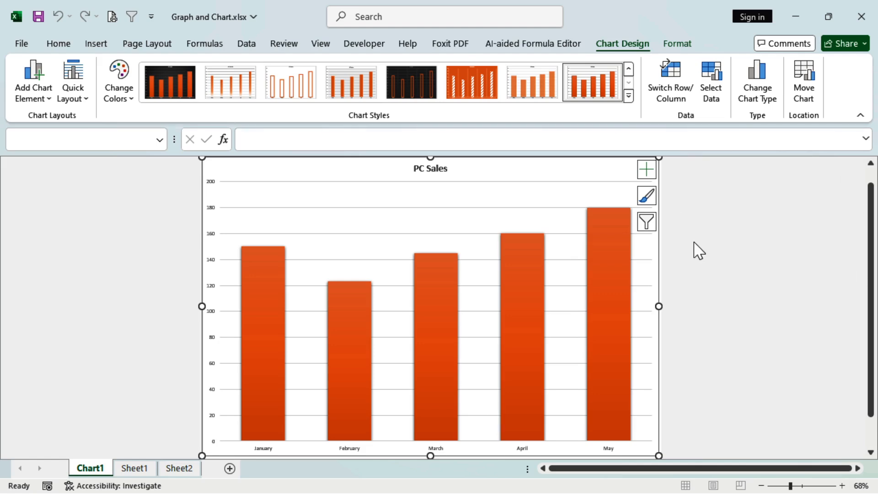
Move the PC Sales chart from the Chart1 sheet back into Sheet1 as an embedded object.
left_click(131, 469)
left_click(452, 249)
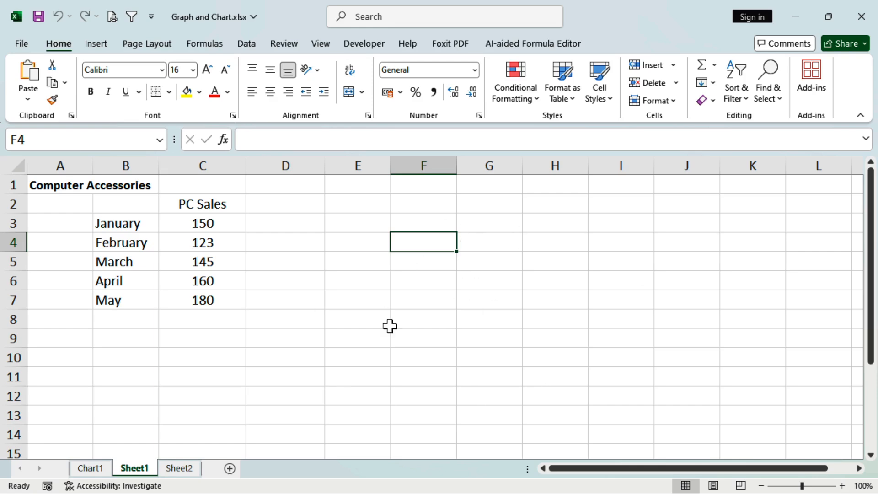
left_click(97, 470)
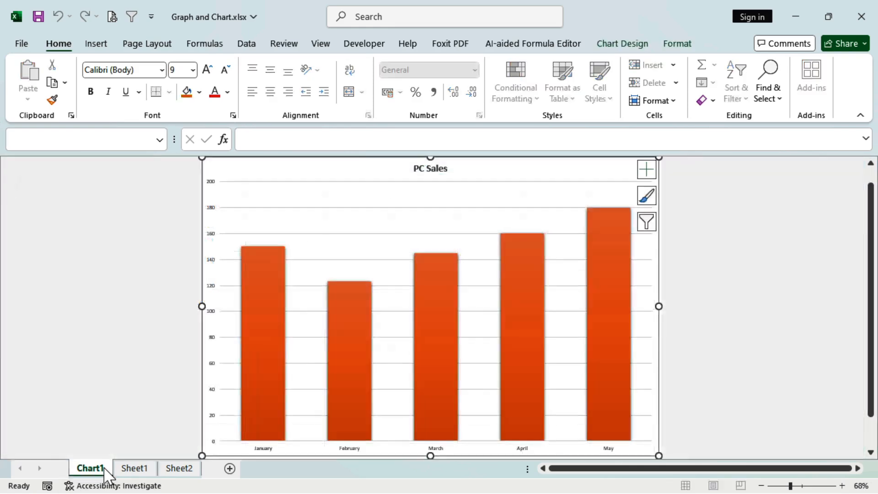
left_click(676, 44)
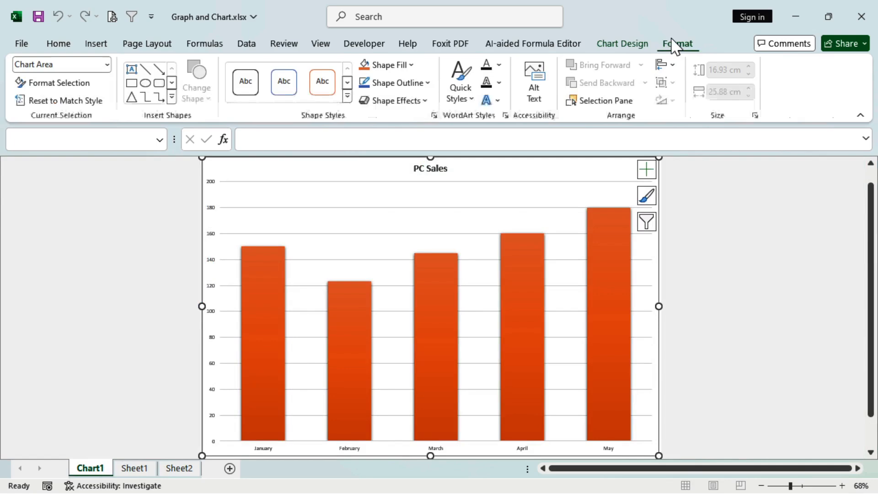
left_click(633, 48)
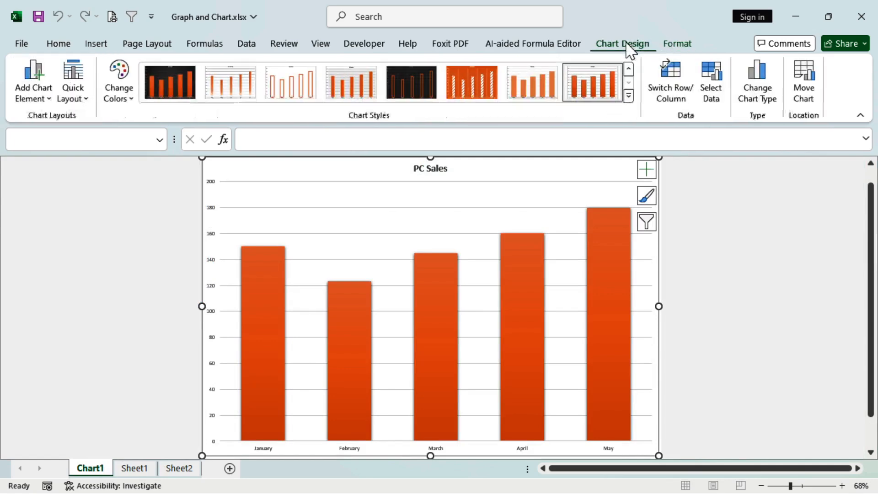
left_click(812, 103)
left_click(443, 184)
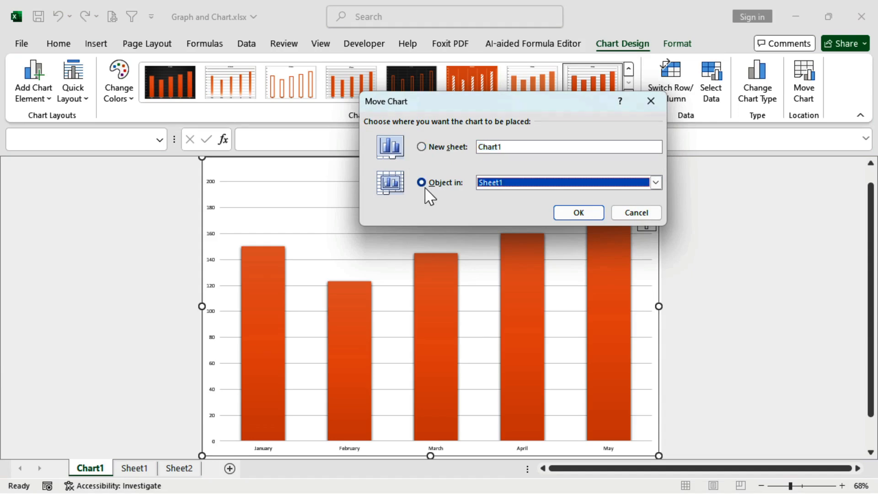
left_click(576, 213)
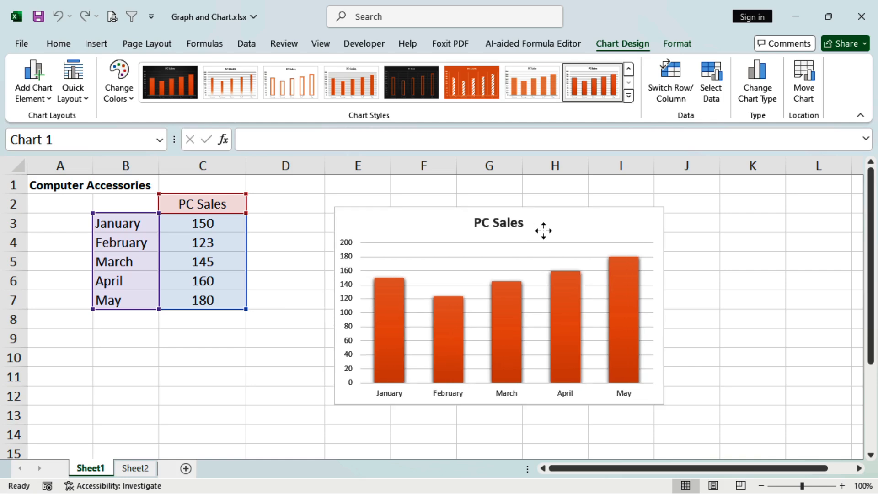
left_click(542, 231)
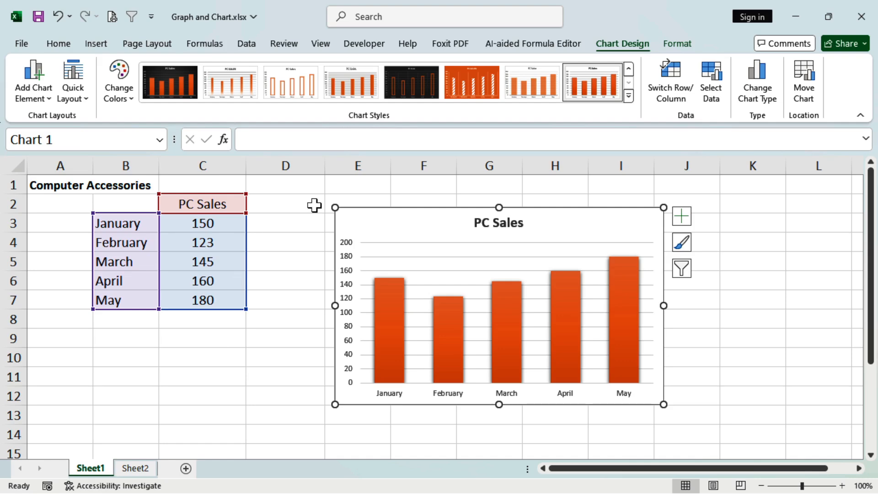
left_click(735, 292)
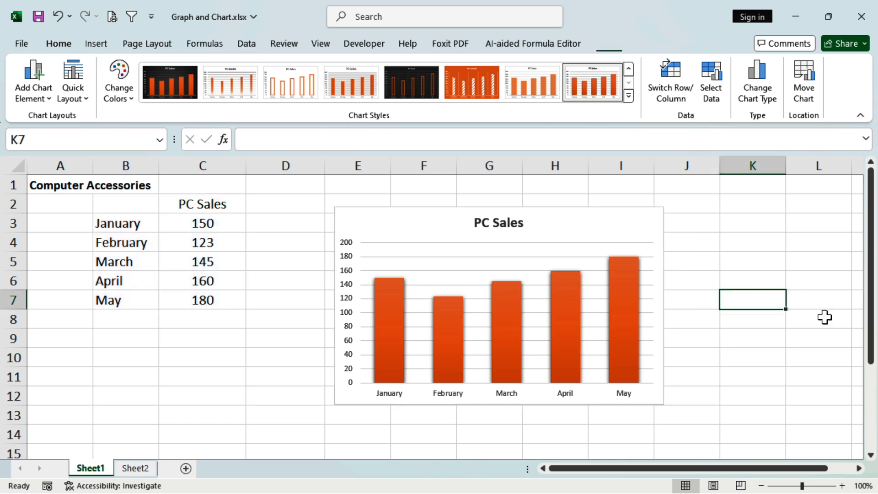
Add the column heading "Printer Sales" in cell D2, next to the PC Sales heading.
left_click(269, 210)
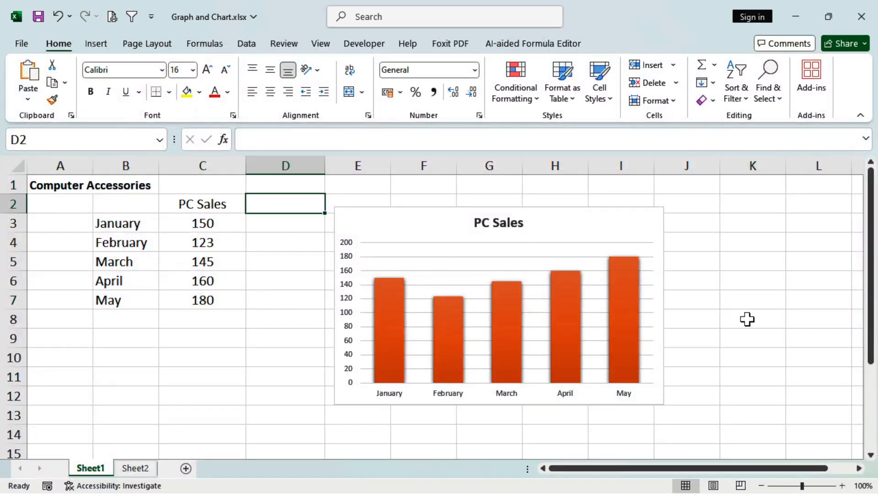
type("Printer")
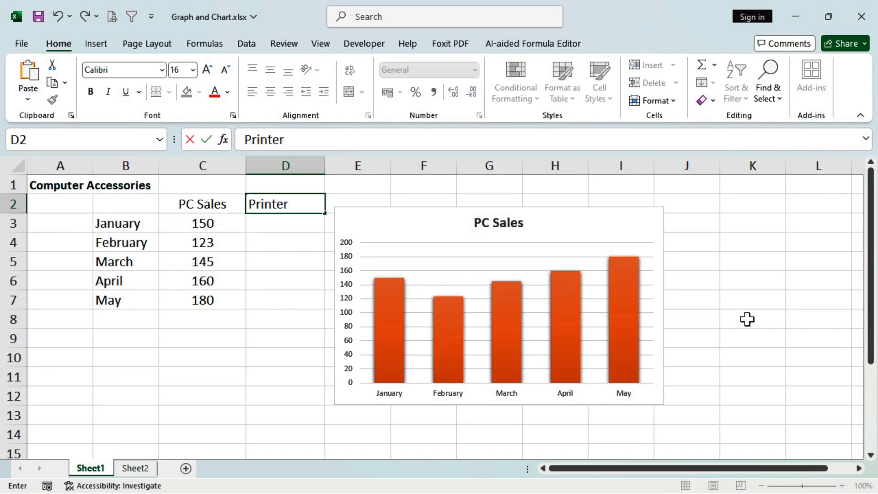
type(" Sales")
key("Return")
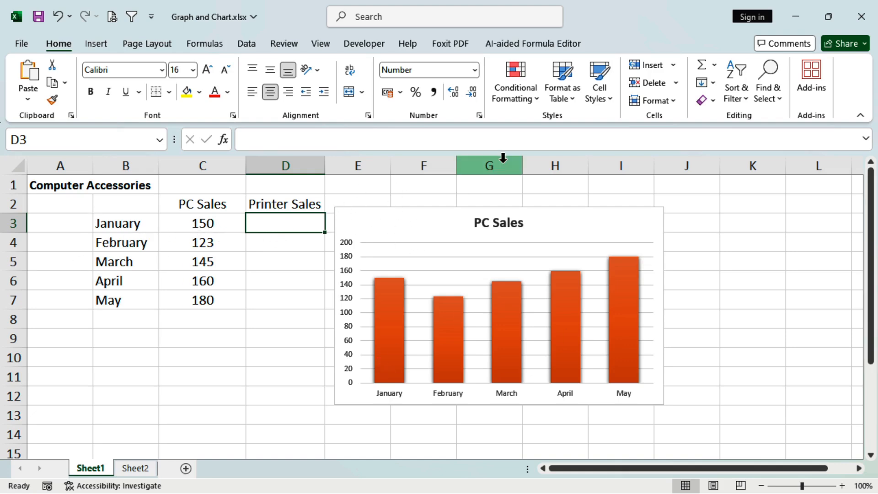
Enter the January to May printer sales 120, 130, 142, 50 and 180 in cells D3 to D7.
type("120")
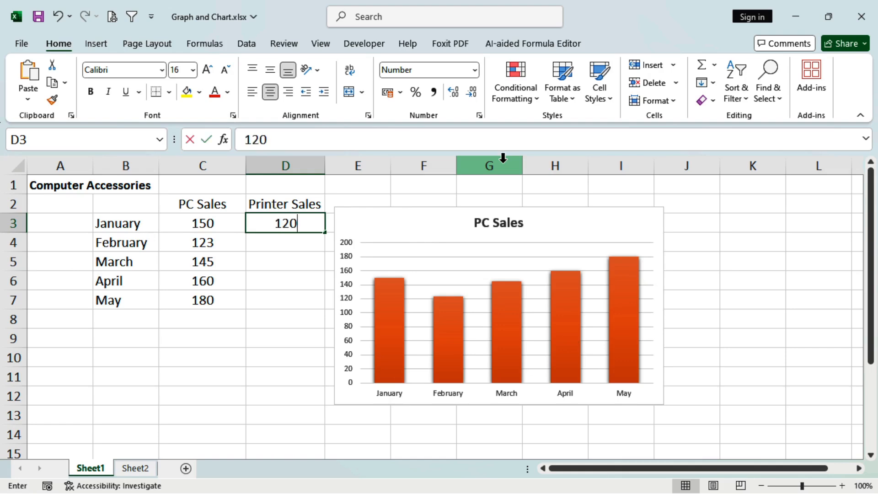
key("Return")
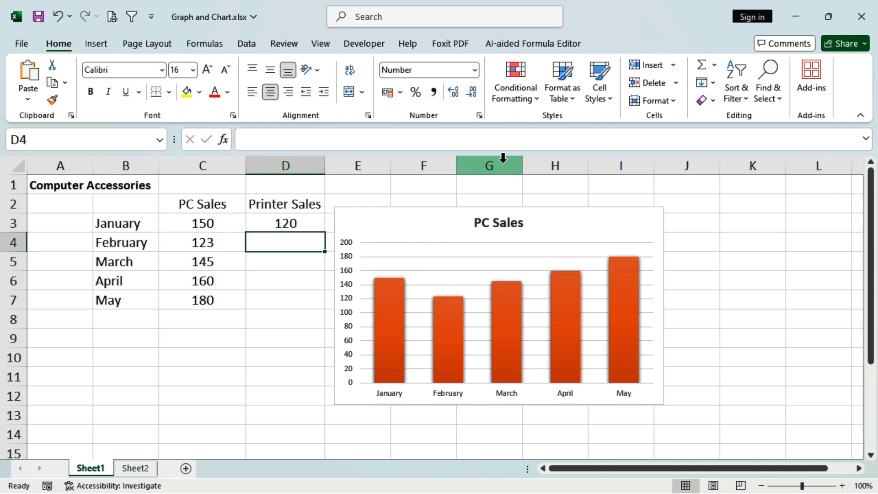
type("130")
key("Return")
type("142")
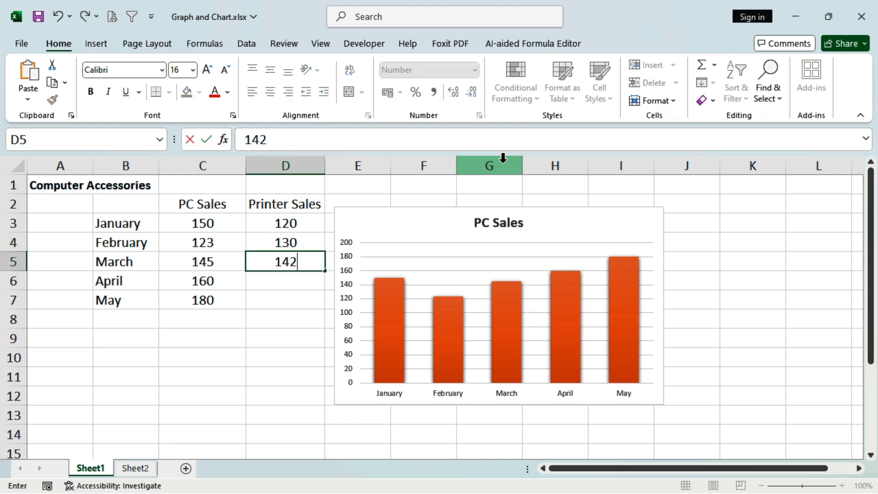
key("Return")
type("50")
key("Return")
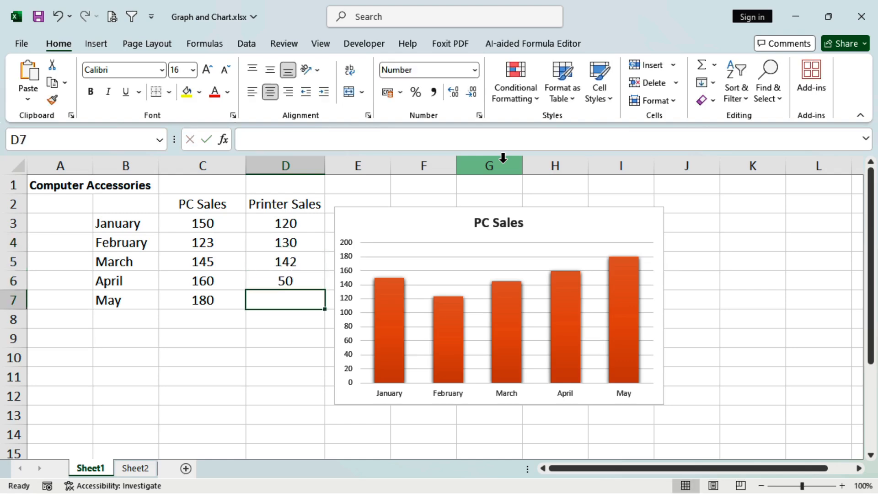
type("1")
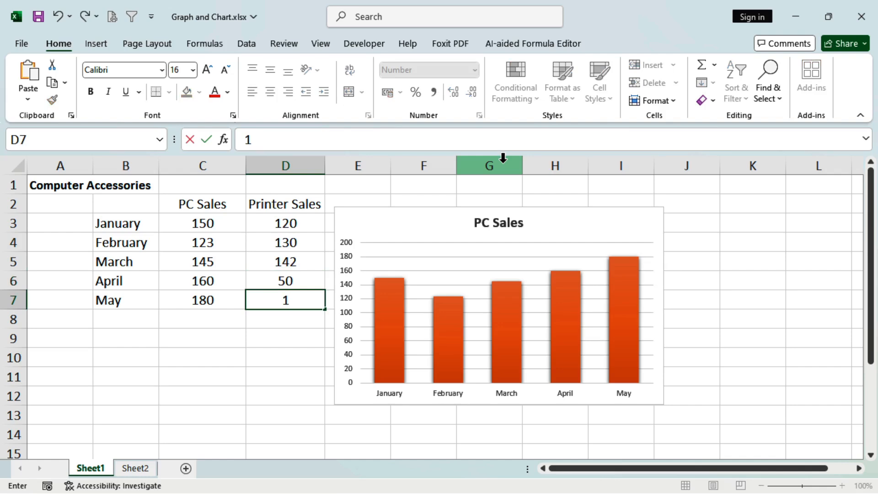
type("80")
key("Return")
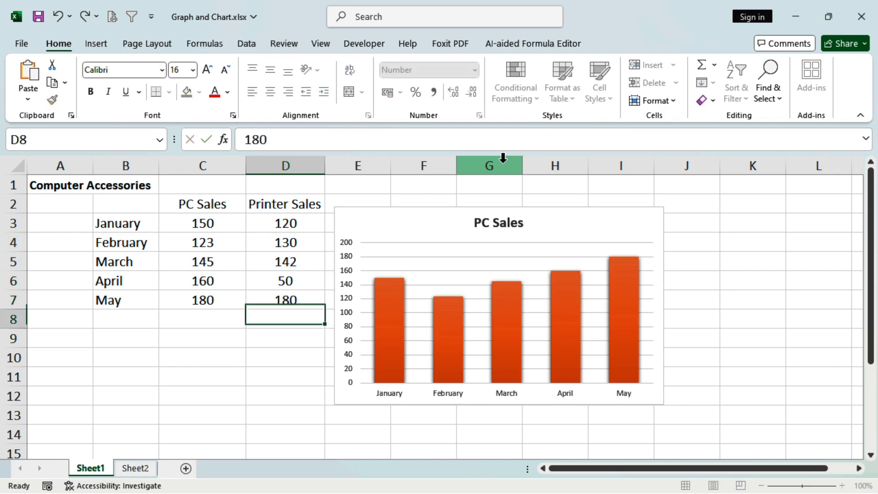
Examine which data range and series the PC Sales chart plots, compared with the PC Sales and Printer Sales columns.
left_click(402, 242)
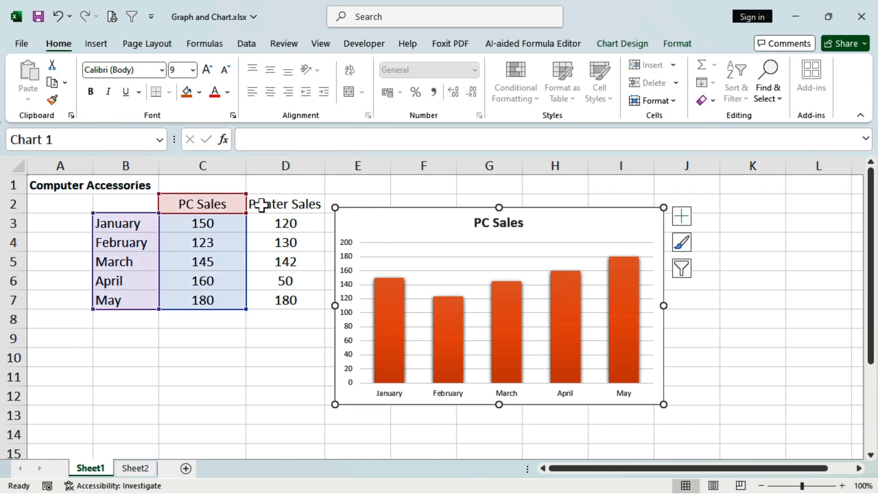
left_click_drag(261, 204, 267, 285)
left_click_drag(203, 203, 210, 297)
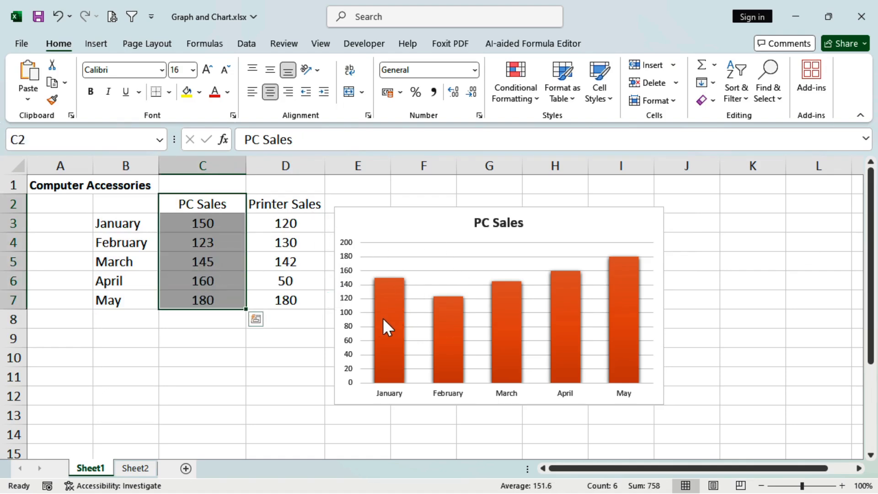
left_click(287, 209)
left_click_drag(287, 209, 284, 299)
left_click(198, 204)
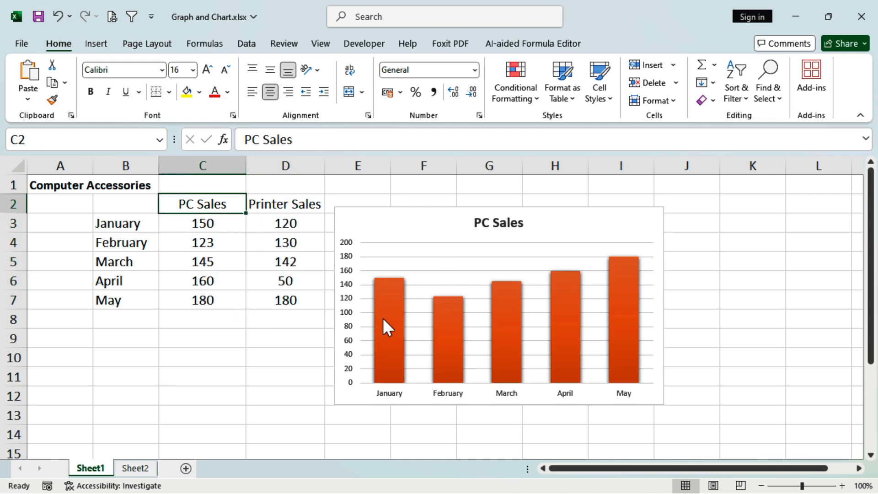
left_click(403, 228)
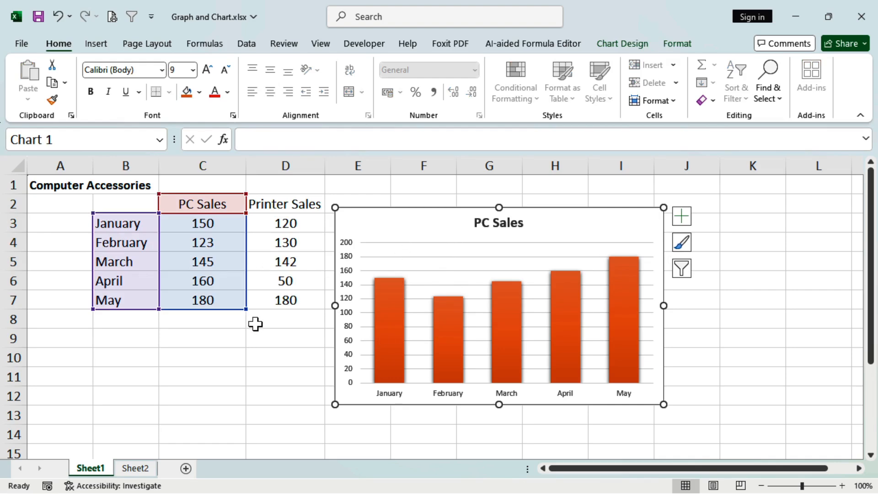
left_click(381, 304)
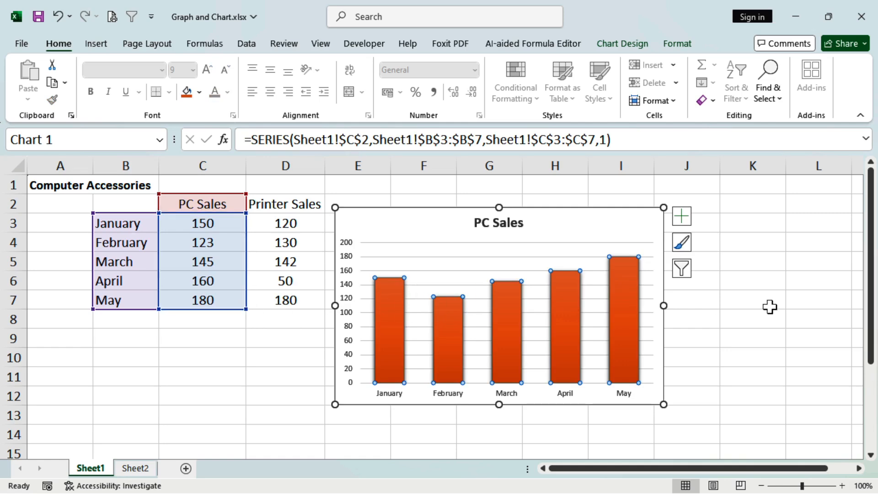
left_click(805, 337)
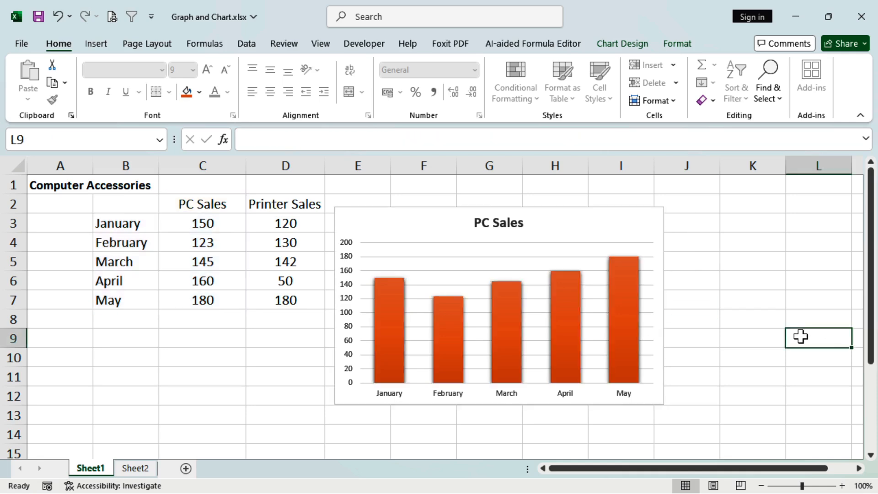
Extend the chart's source data range across column D so that it includes Printer Sales.
left_click(418, 227)
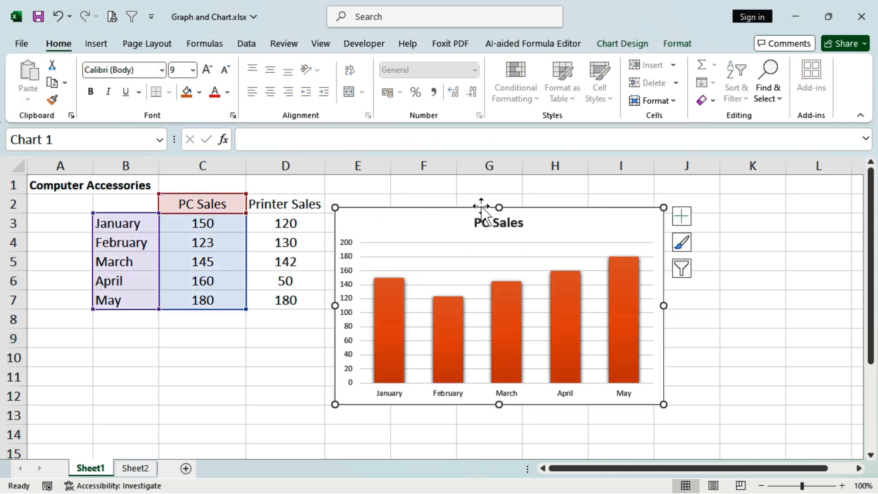
left_click(392, 311)
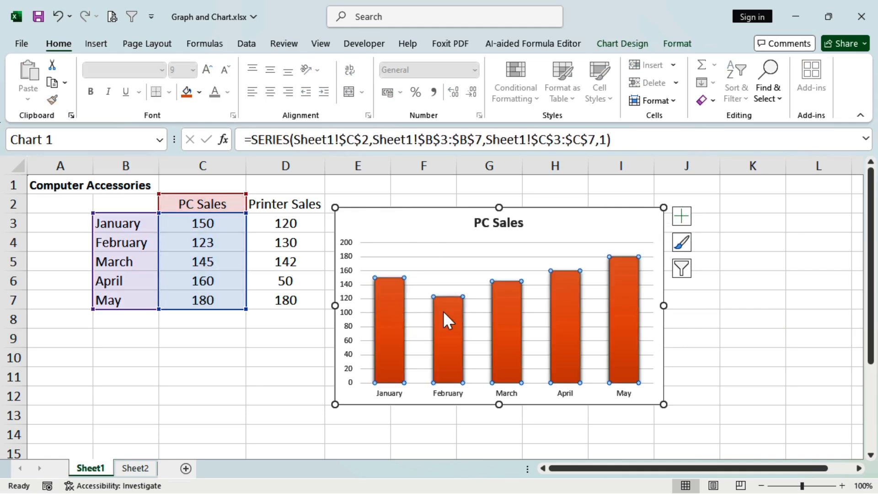
left_click(394, 235)
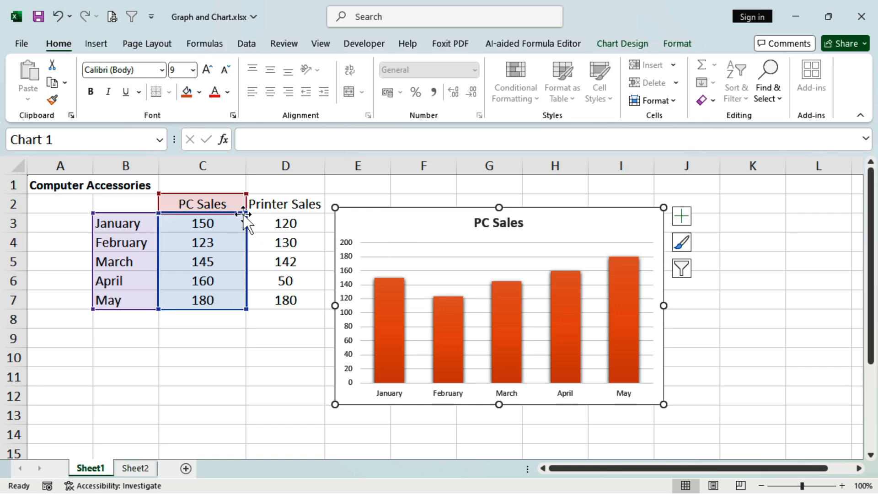
left_click_drag(245, 310, 326, 312)
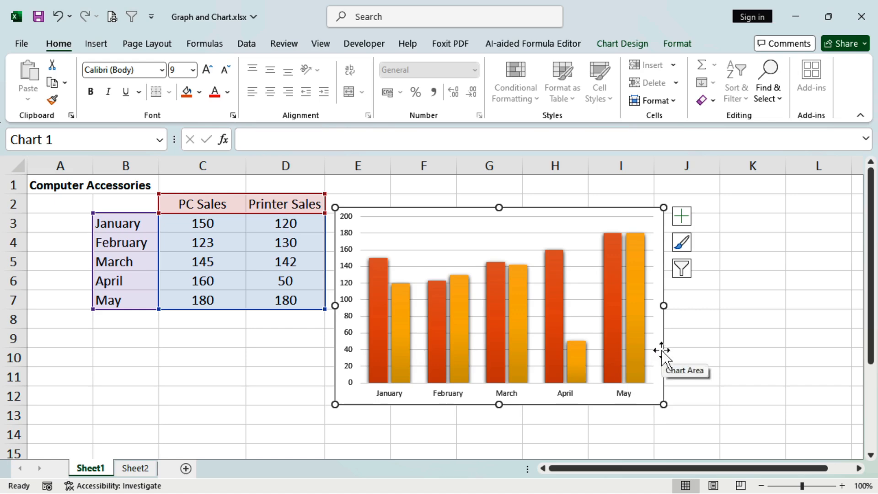
Add data labels to the PC Sales series in the column chart.
left_click(546, 270)
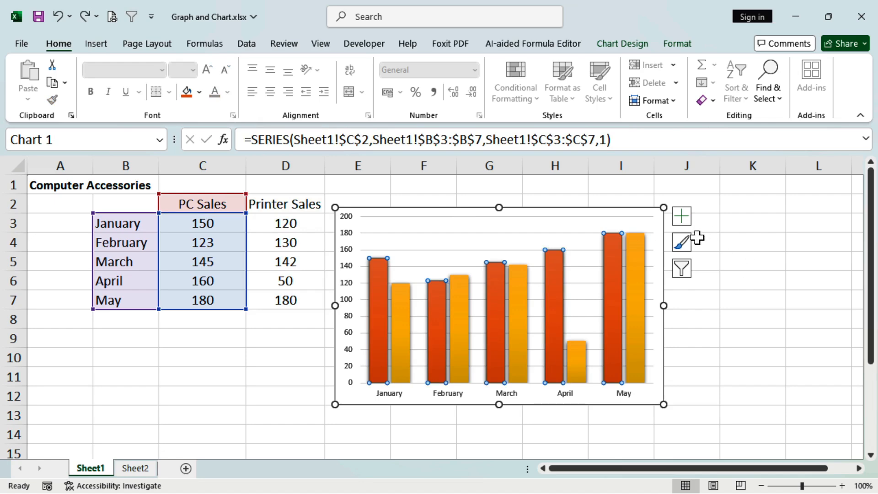
left_click(681, 217)
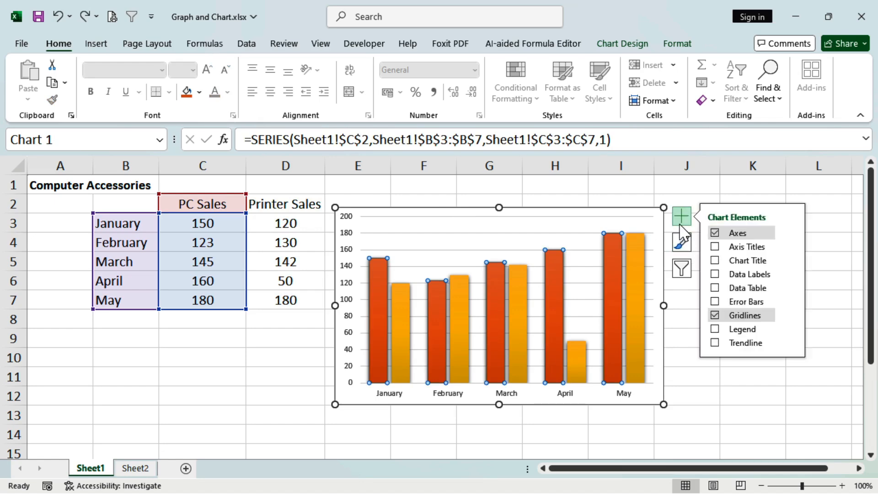
left_click(715, 274)
Add a chart title reading "PC Sales and Printer Sales" to the column chart.
left_click(715, 261)
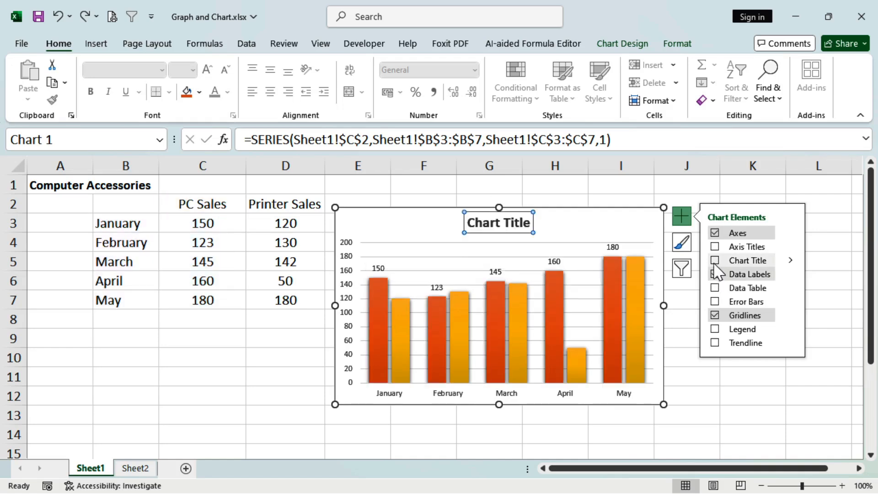
left_click(503, 223)
left_click_drag(465, 223, 545, 223)
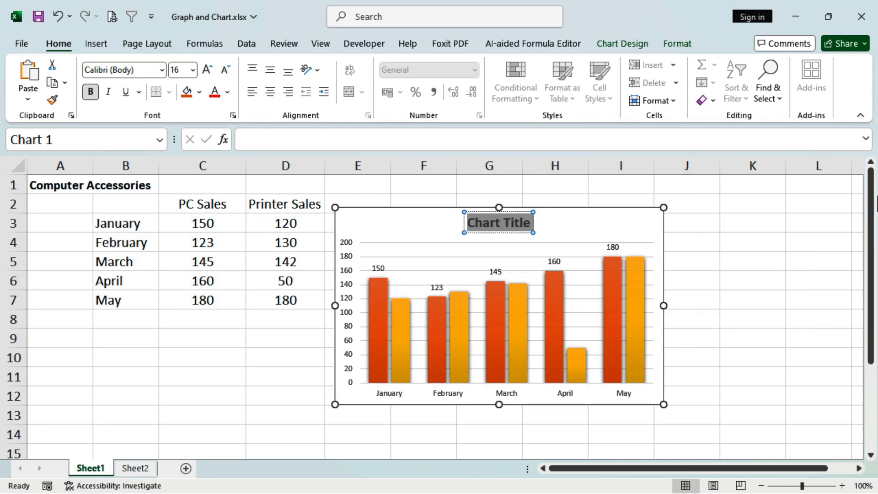
type("PCS")
key("BackSpace")
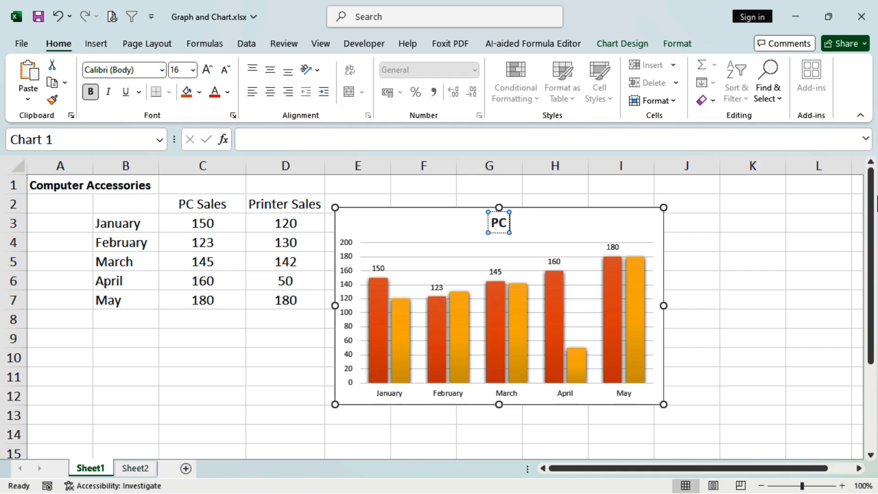
type("Sales and")
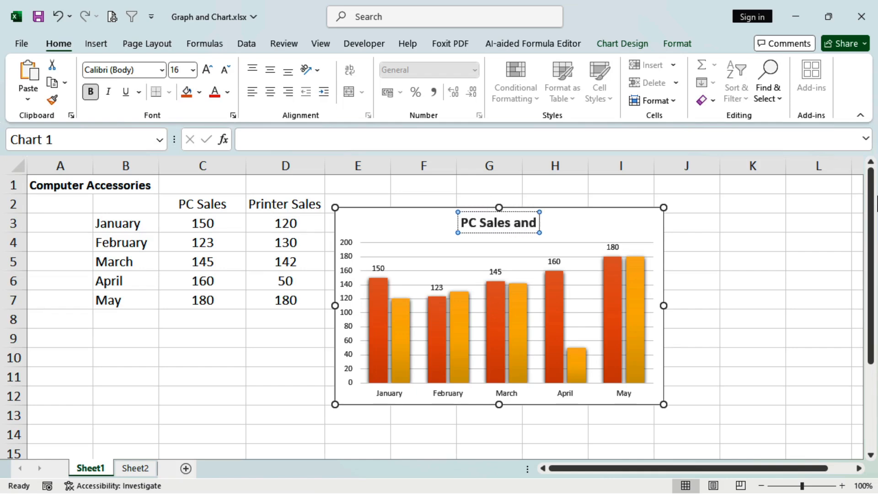
type(" Printer Sales")
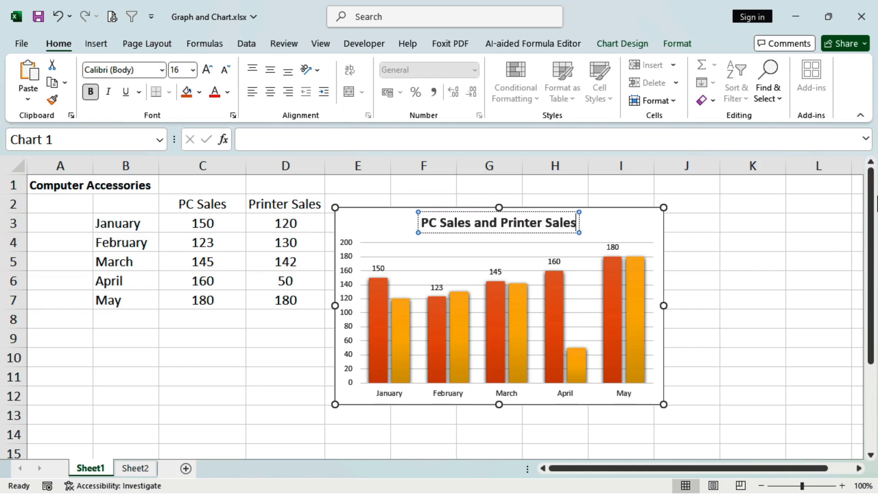
left_click(779, 238)
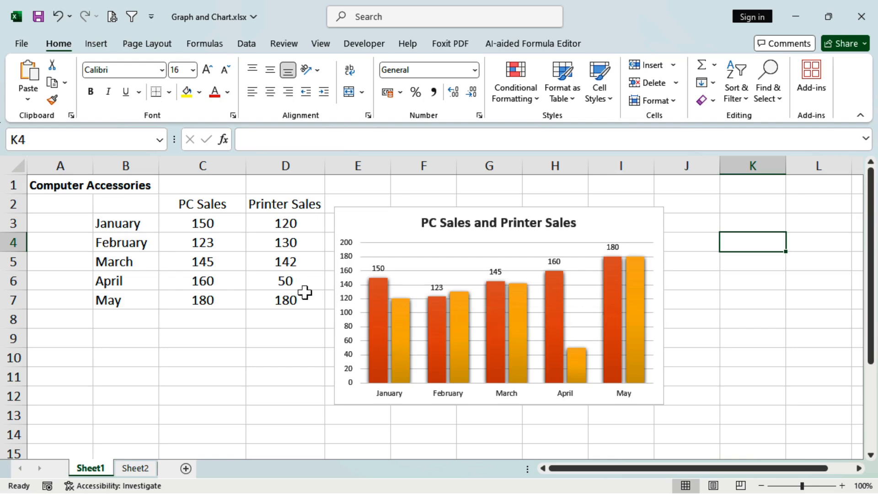
Move the column chart slightly farther from the data table and set the May Printer Sales value to 150.
left_click(225, 227)
left_click(281, 224)
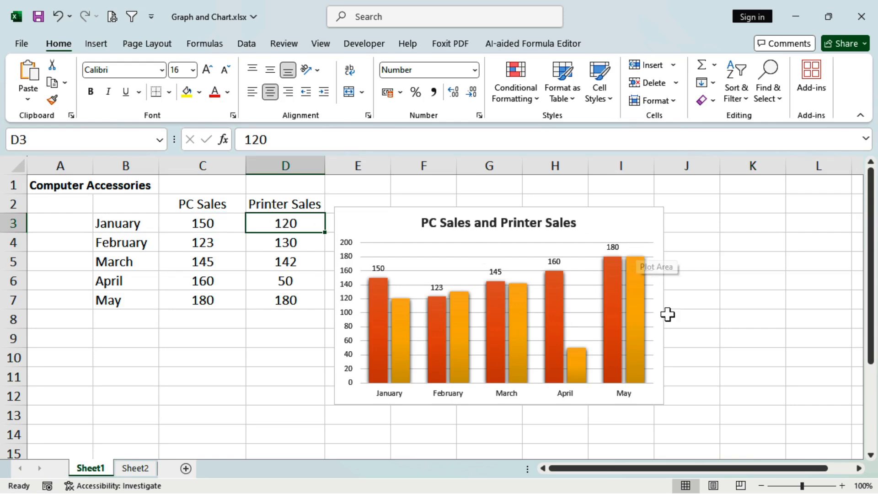
left_click(392, 225)
left_click_drag(391, 225, 447, 224)
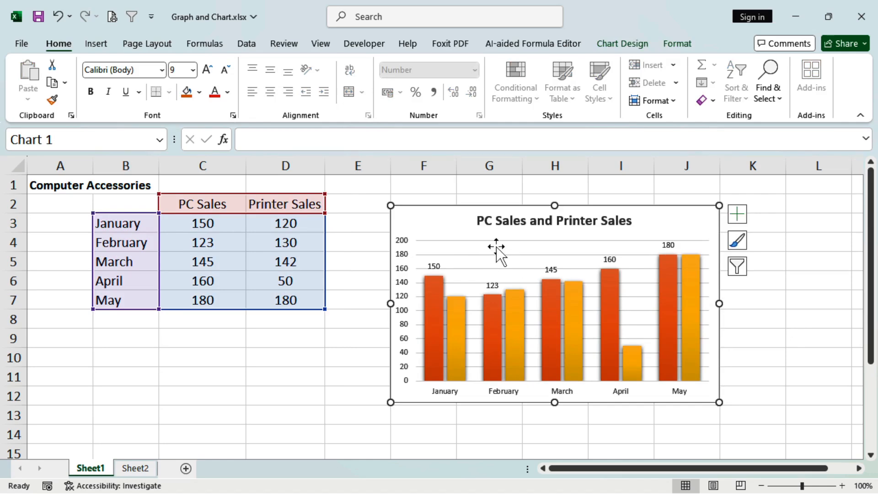
left_click_drag(435, 221, 401, 208)
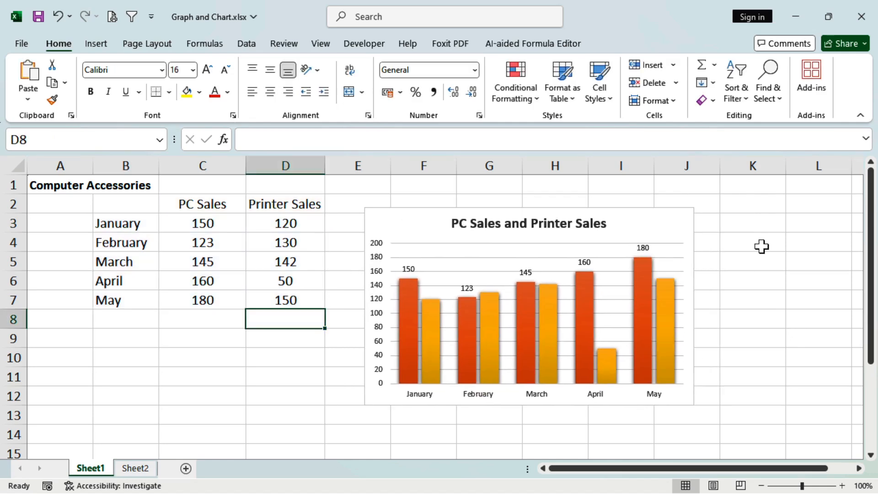
left_click(761, 246)
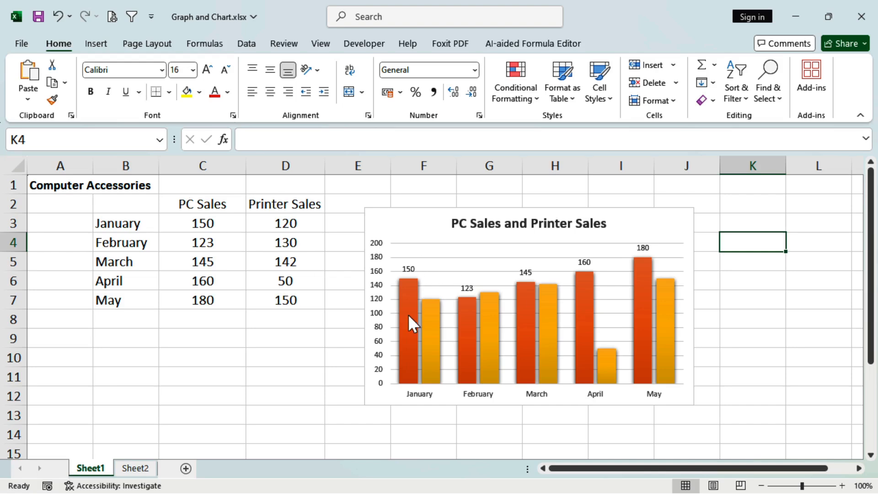
Examine which worksheet columns the PC Sales and Printer Sales columns in the chart represent.
left_click(408, 316)
left_click(535, 322)
left_click(542, 321)
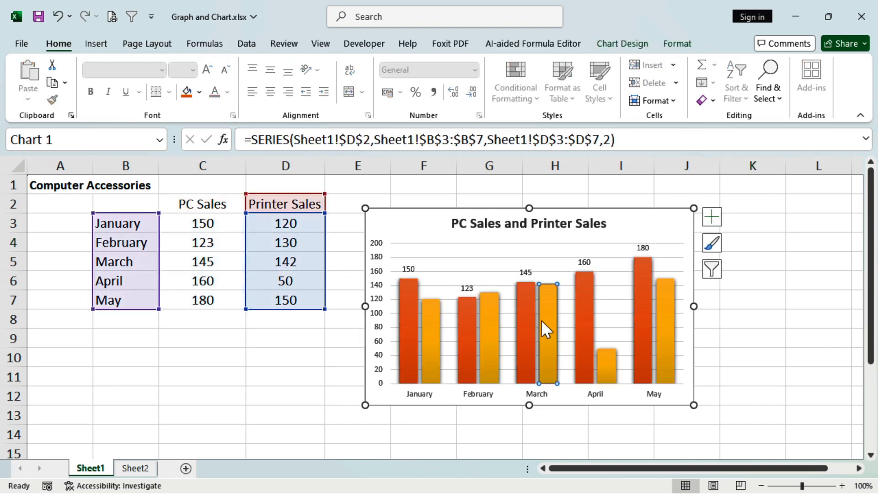
left_click(410, 305)
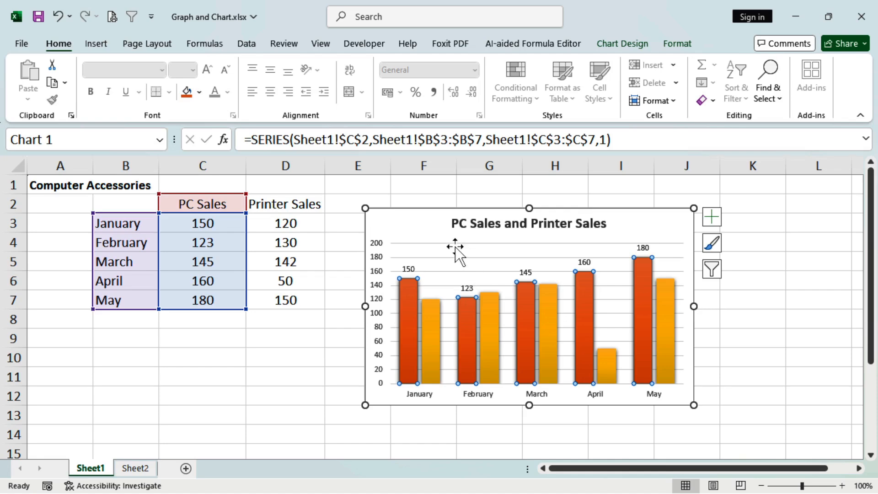
Change the PC Sales and Printer Sales column chart to a Clustered Bar chart.
left_click(420, 230)
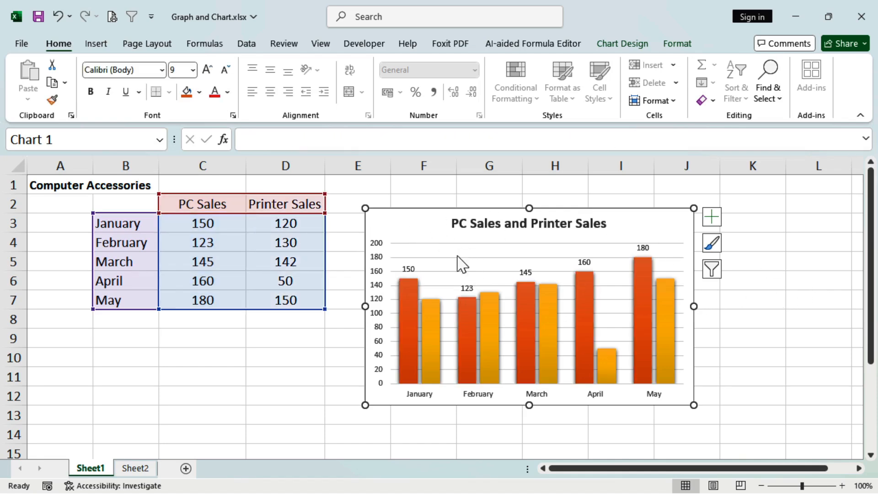
left_click(102, 45)
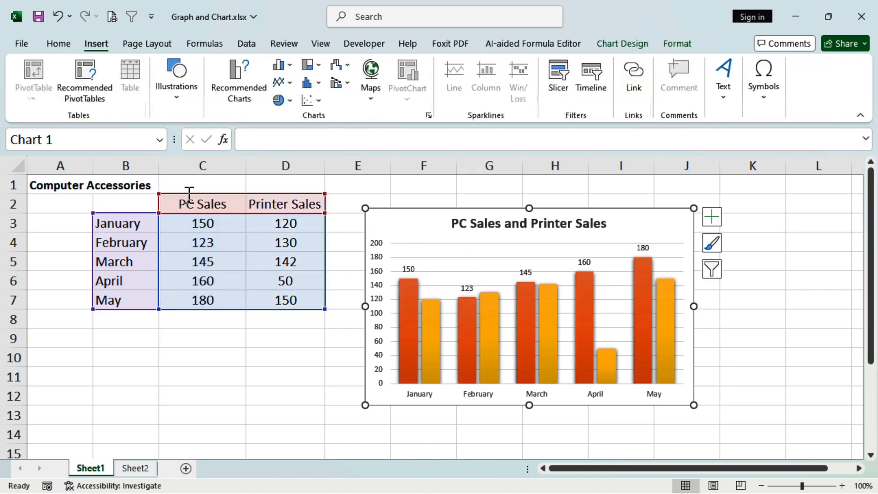
left_click(428, 115)
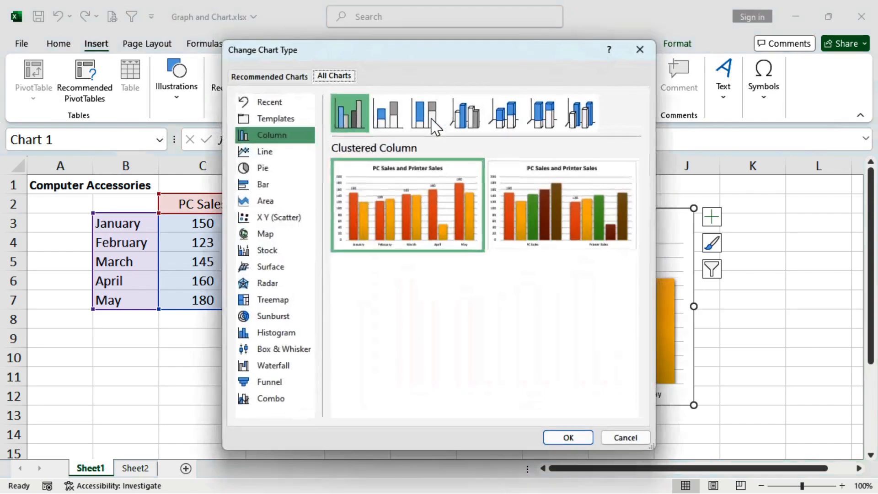
left_click(270, 185)
mouse_move(413, 212)
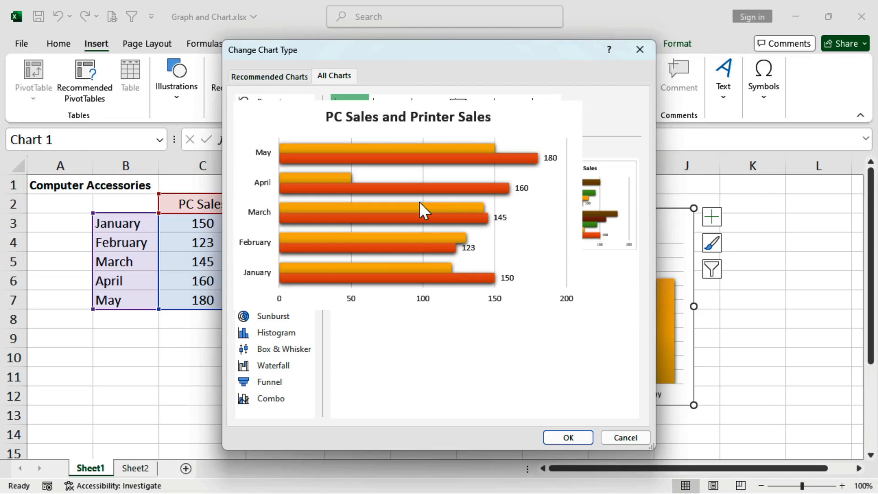
left_click(568, 437)
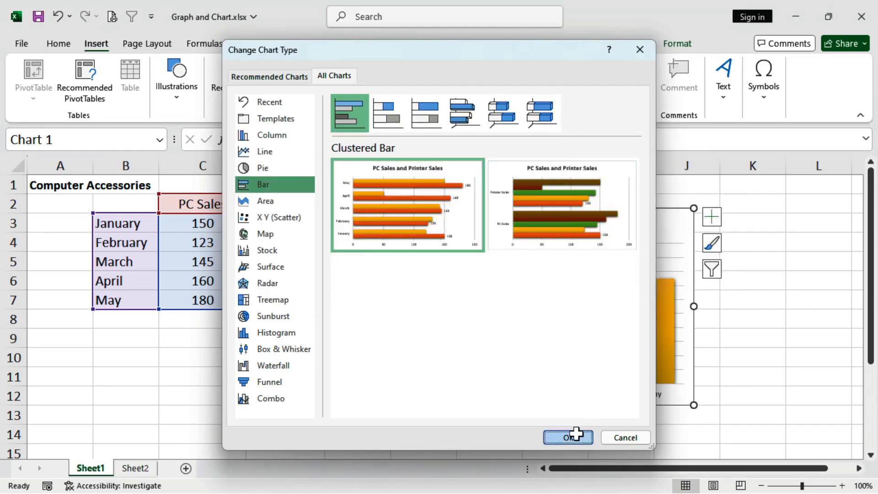
Fill the PC Sales bars with a dark green theme color.
left_click(488, 262)
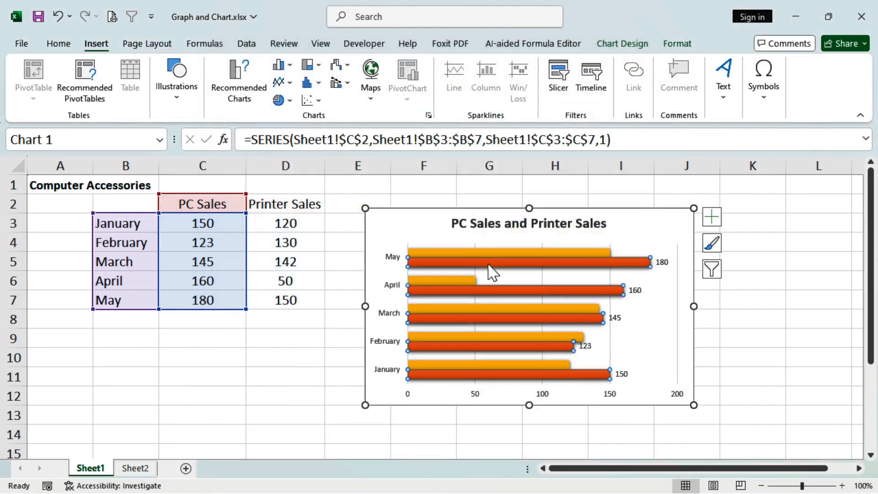
right_click(488, 264)
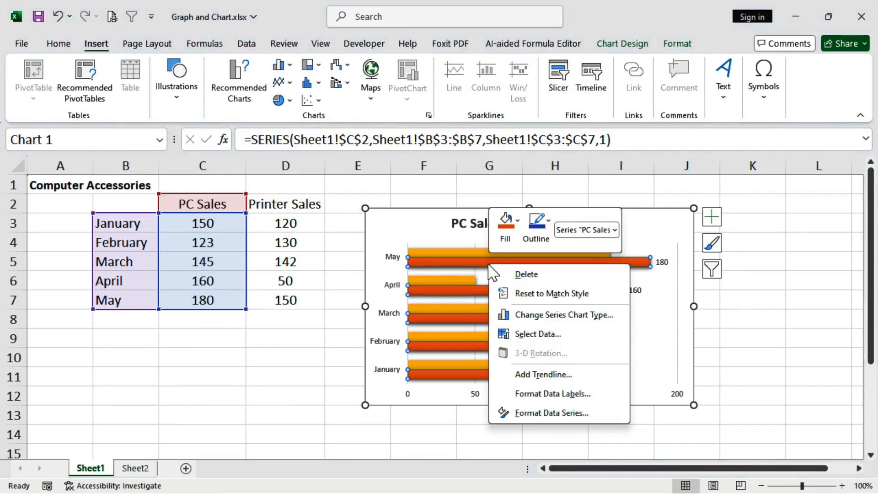
key("Escape")
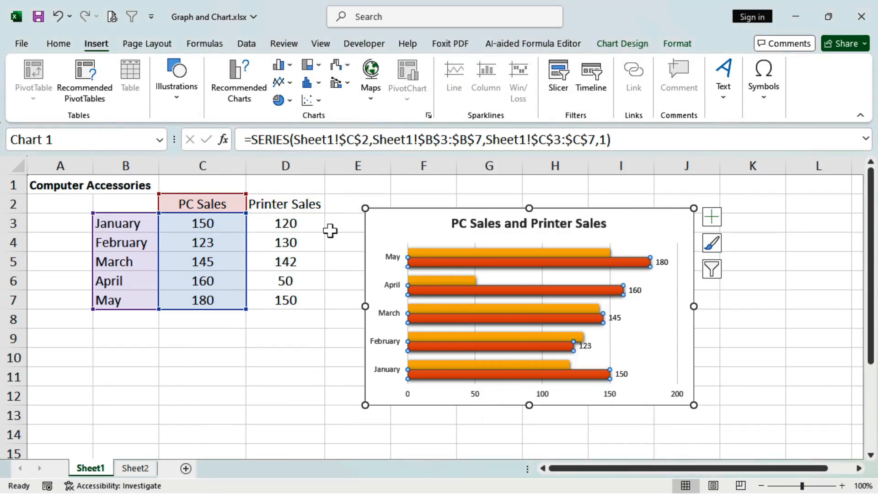
left_click(59, 43)
left_click(200, 92)
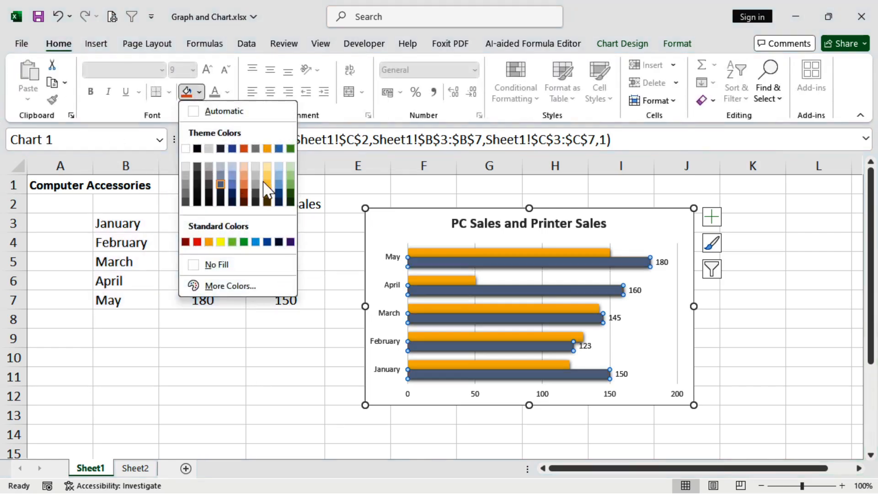
left_click(290, 194)
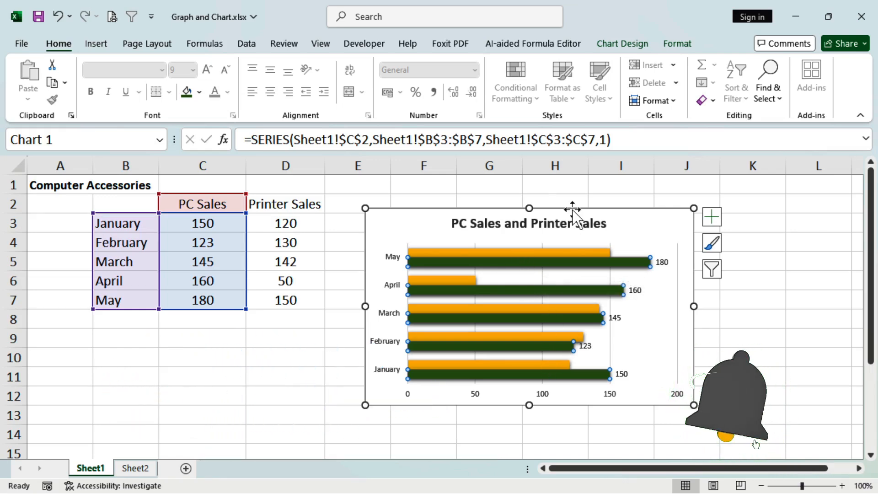
Compare the Printer Sales and PC Sales bars by selecting each series in the bar chart.
left_click(573, 251)
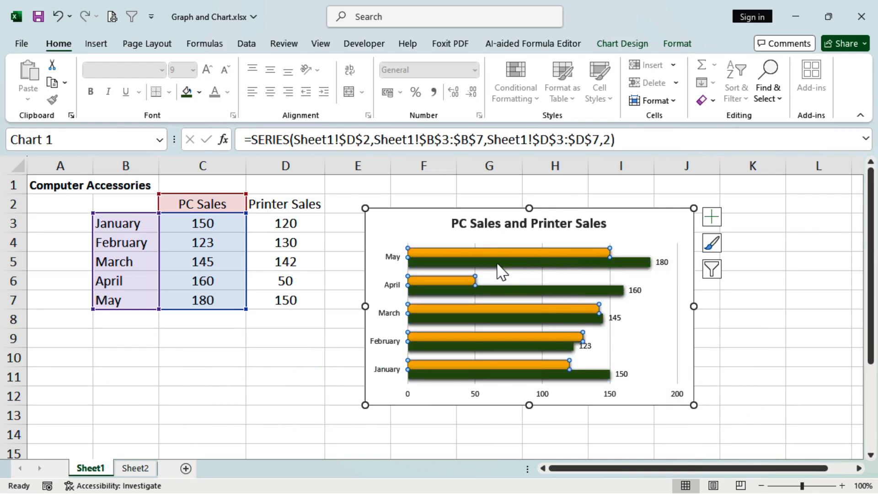
left_click(494, 265)
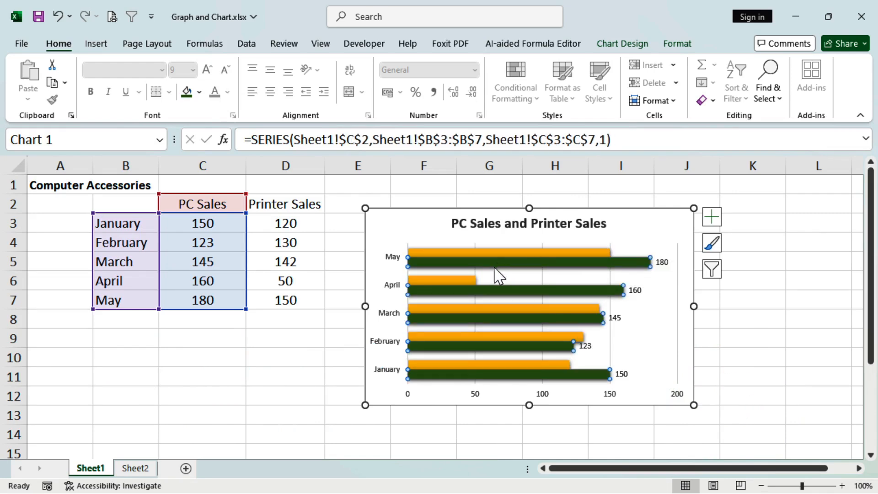
left_click(762, 306)
left_click(535, 262)
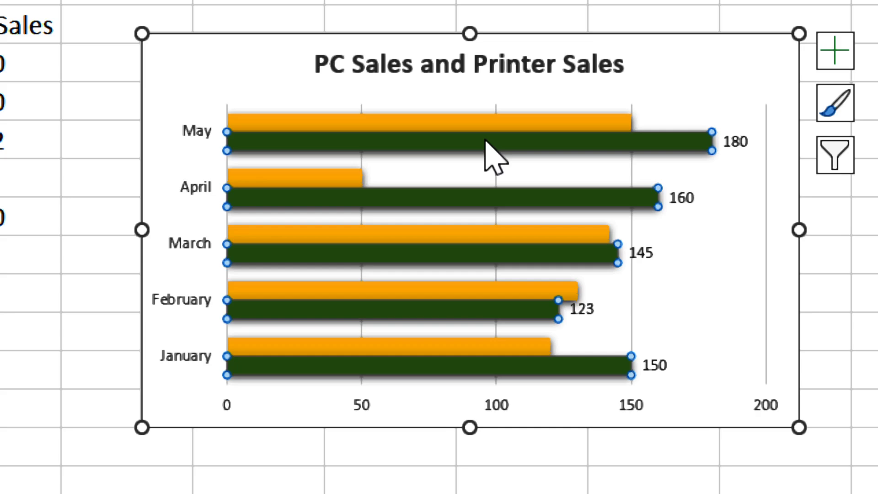
Open the formatting options for the Printer Sales series and enlarge the bar chart slightly in width and height.
left_click(537, 252)
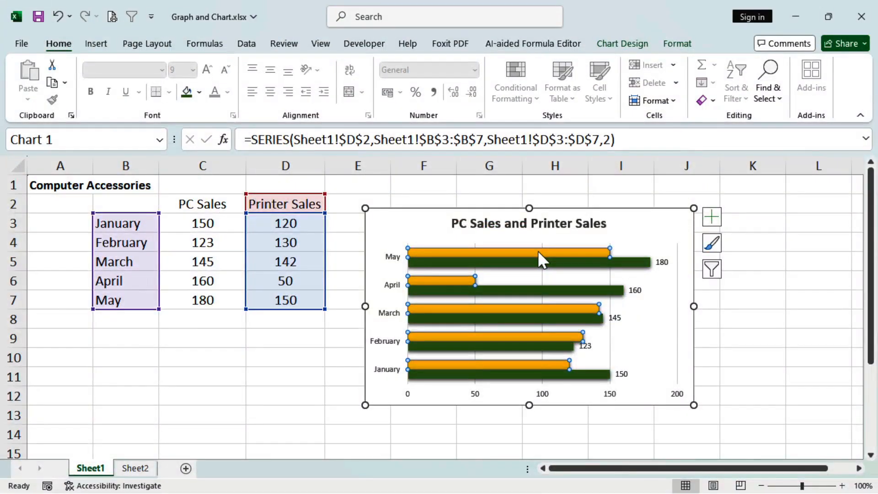
right_click(538, 251)
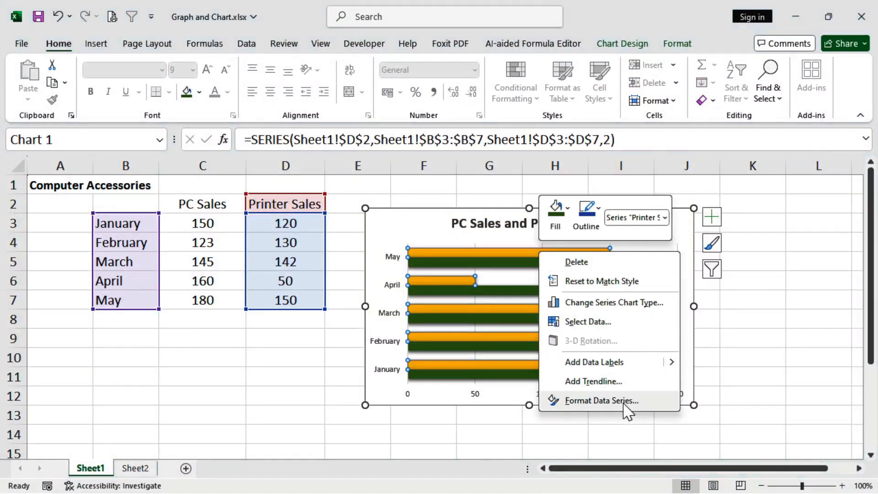
left_click(601, 400)
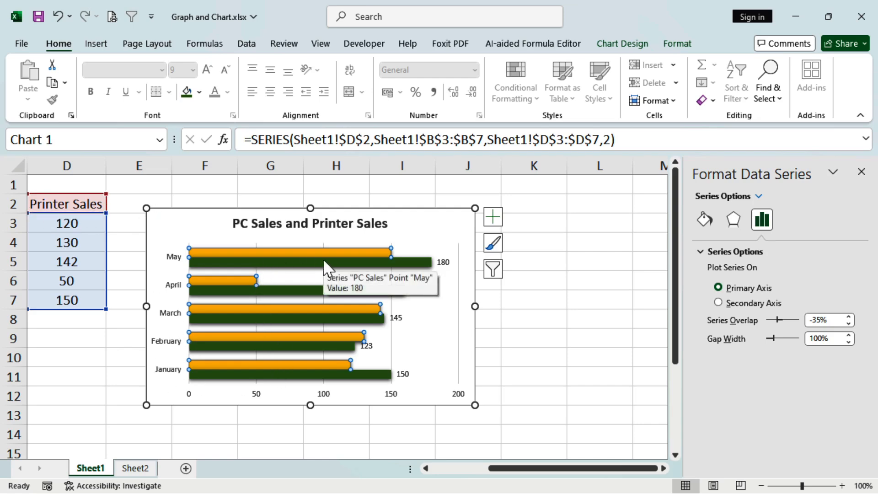
left_click_drag(474, 405, 507, 429)
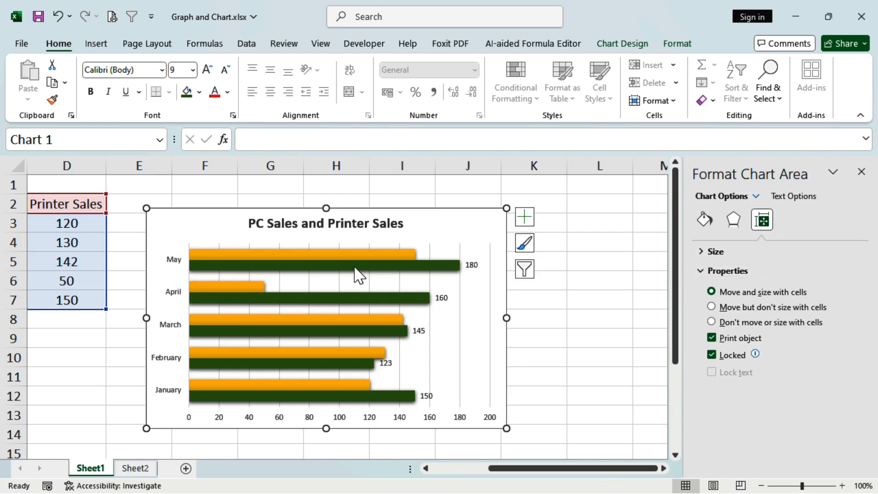
Set the Printer Sales series overlap to 100% and close the formatting options.
left_click(348, 255)
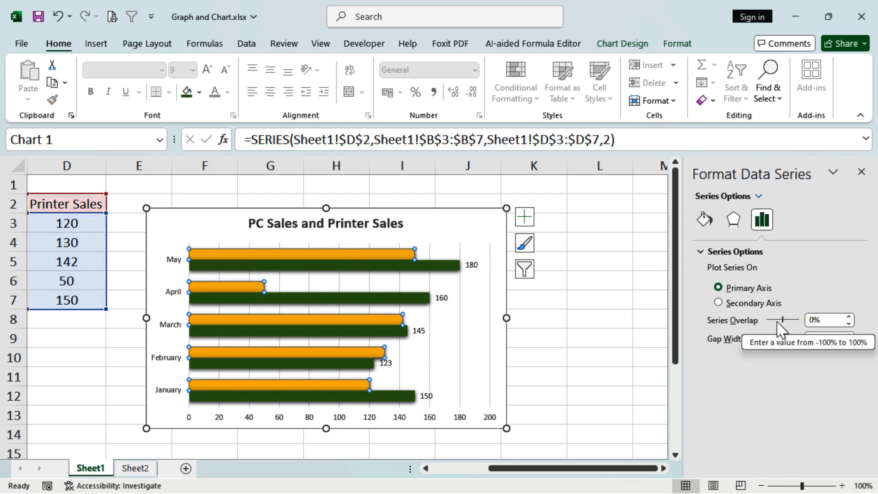
left_click_drag(783, 320, 802, 325)
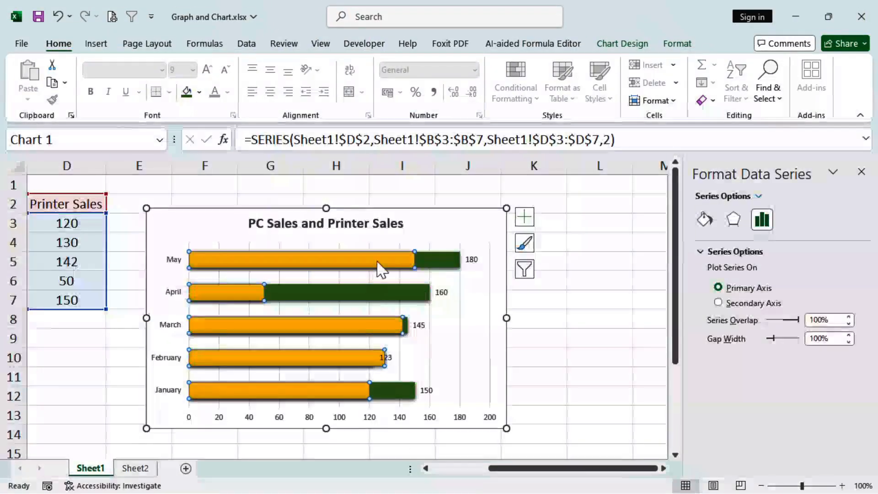
mouse_move(417, 259)
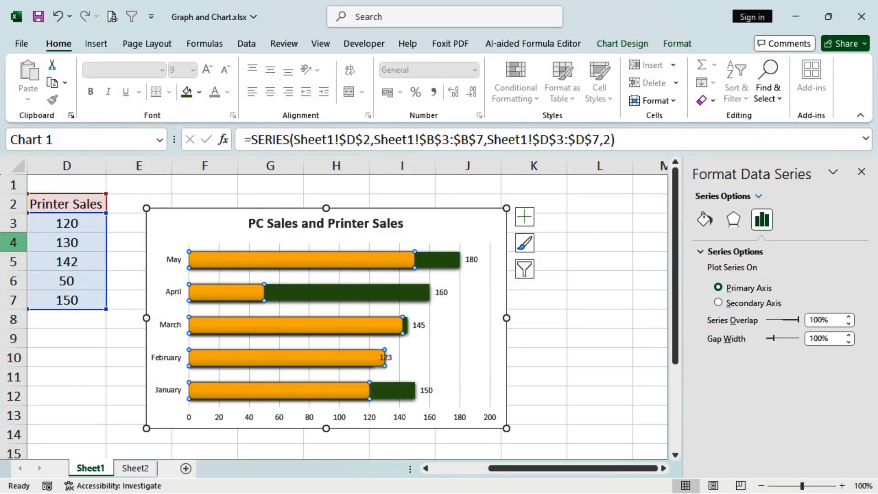
left_click_drag(517, 469, 497, 475)
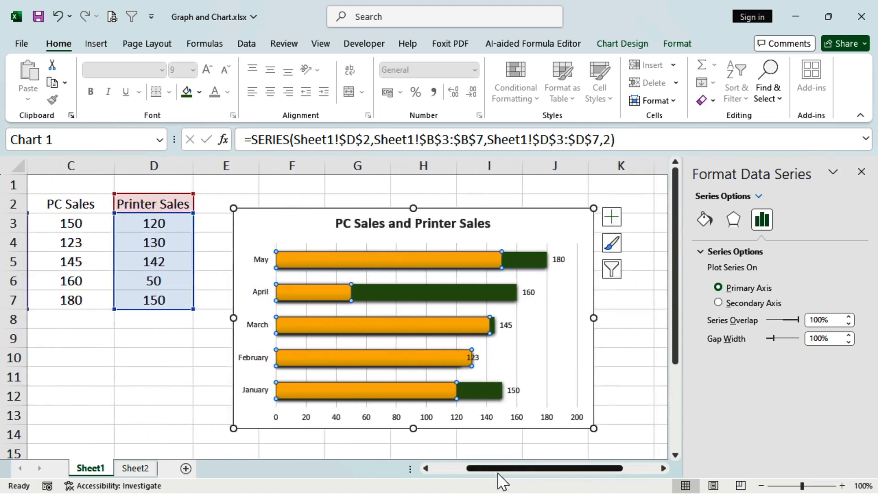
left_click(862, 179)
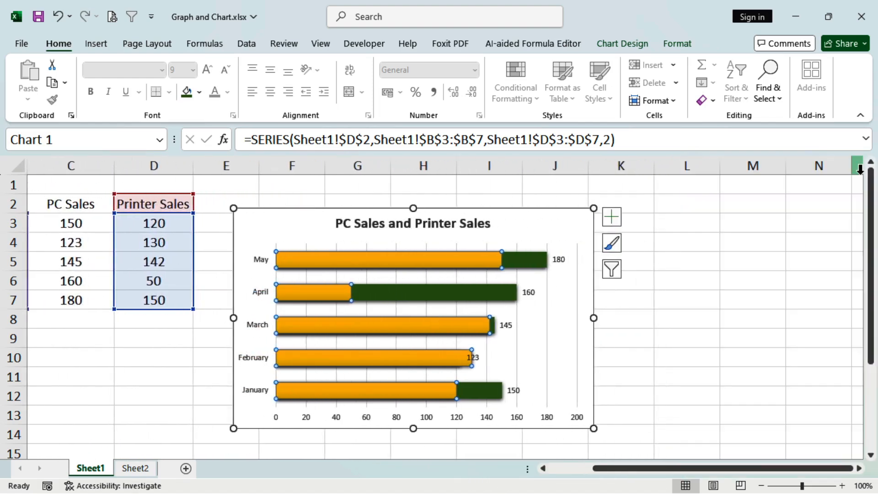